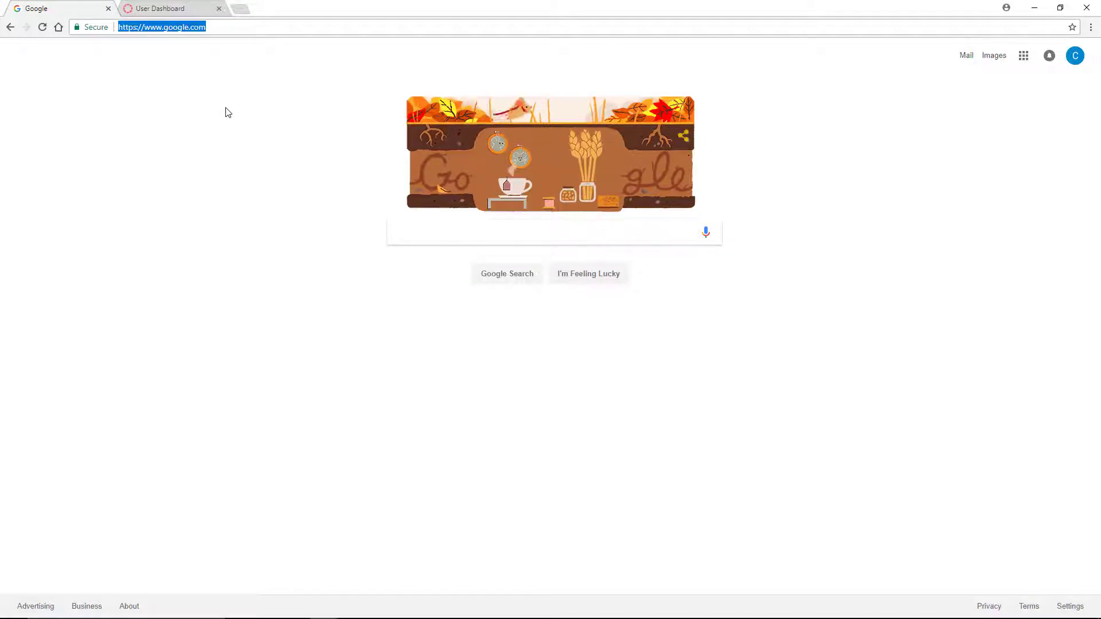
text(h)
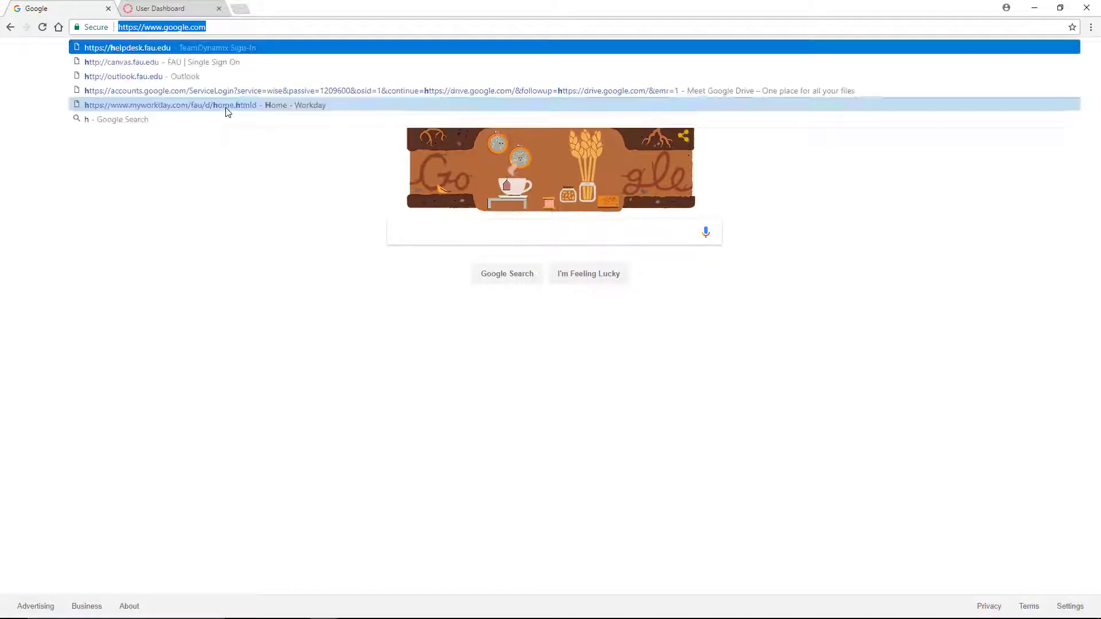
text(elpdesk.)
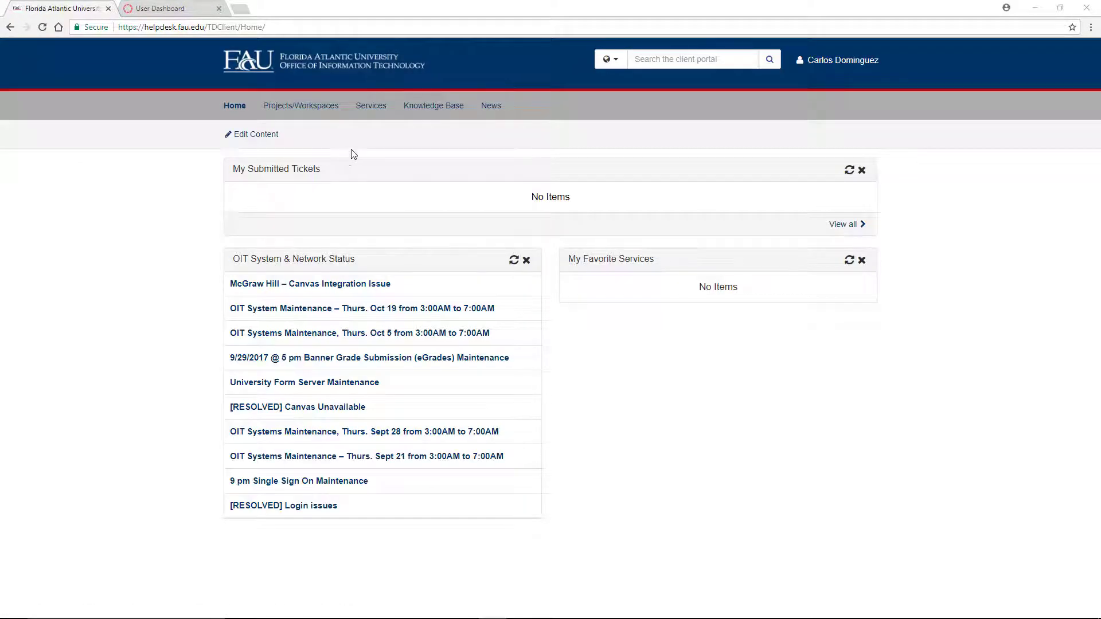
- Navigate Services > Canvas/Mediasite > My MediaSite Support to the My Mediasite access or training request
click(366, 112)
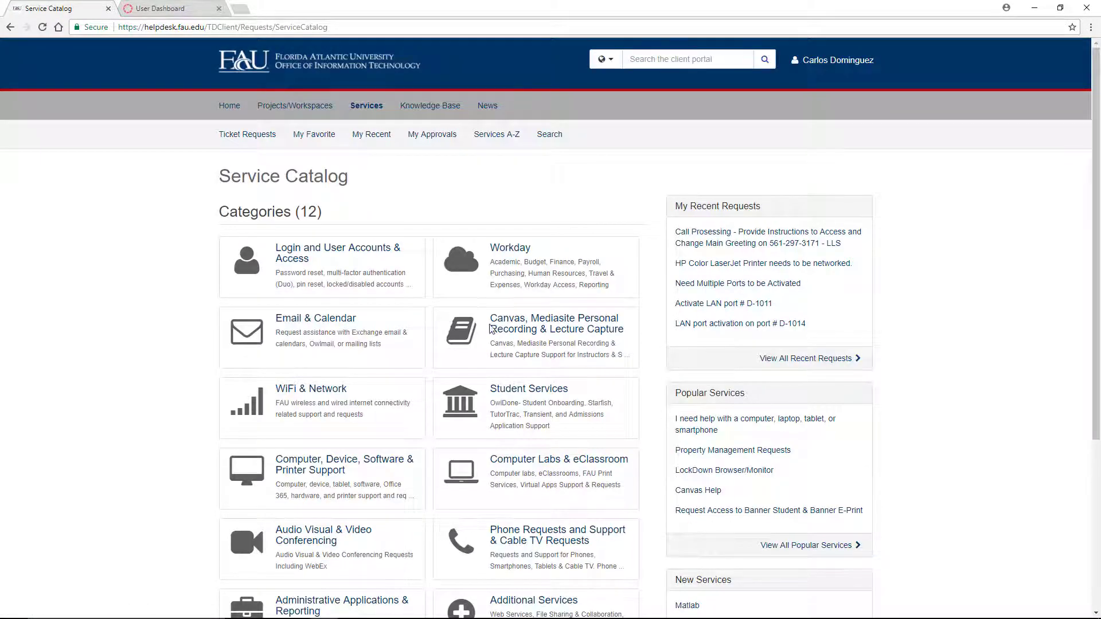
click(522, 336)
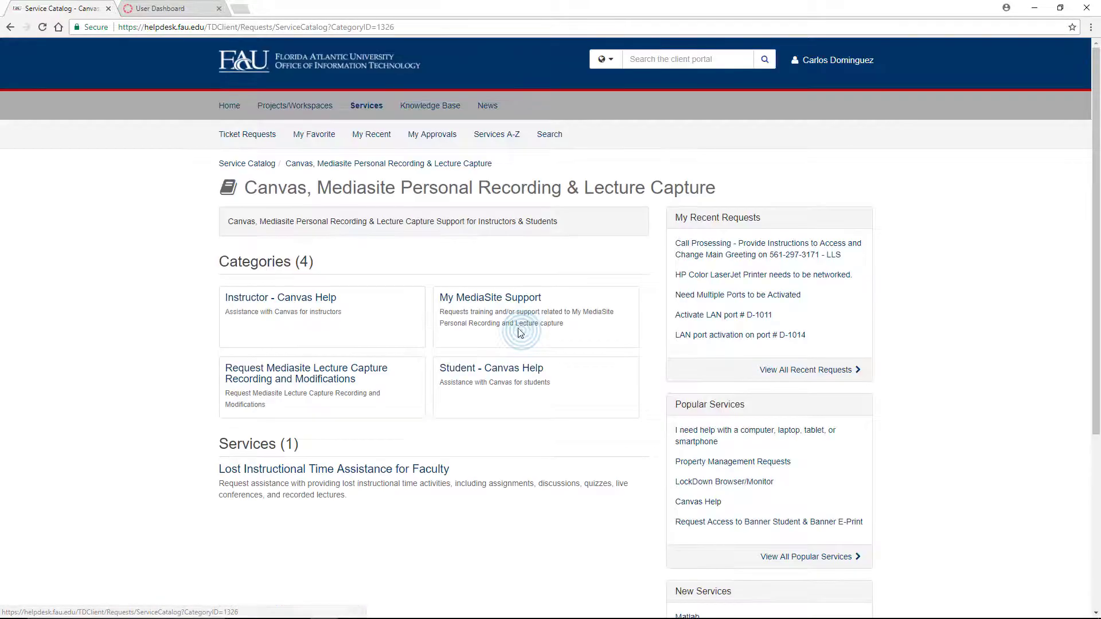
click(510, 299)
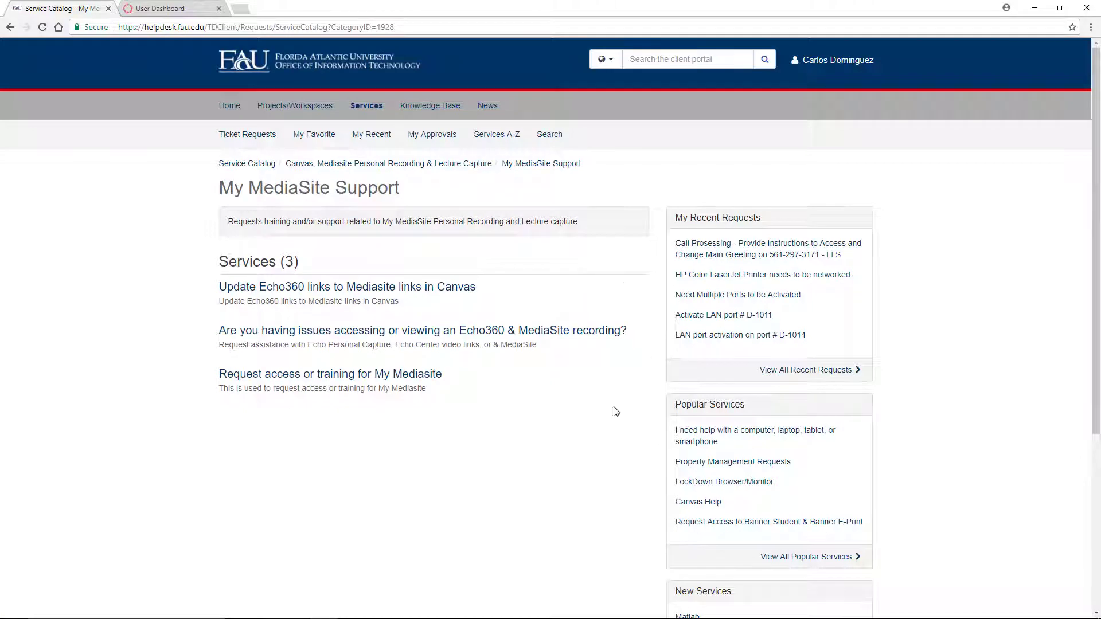
click(399, 376)
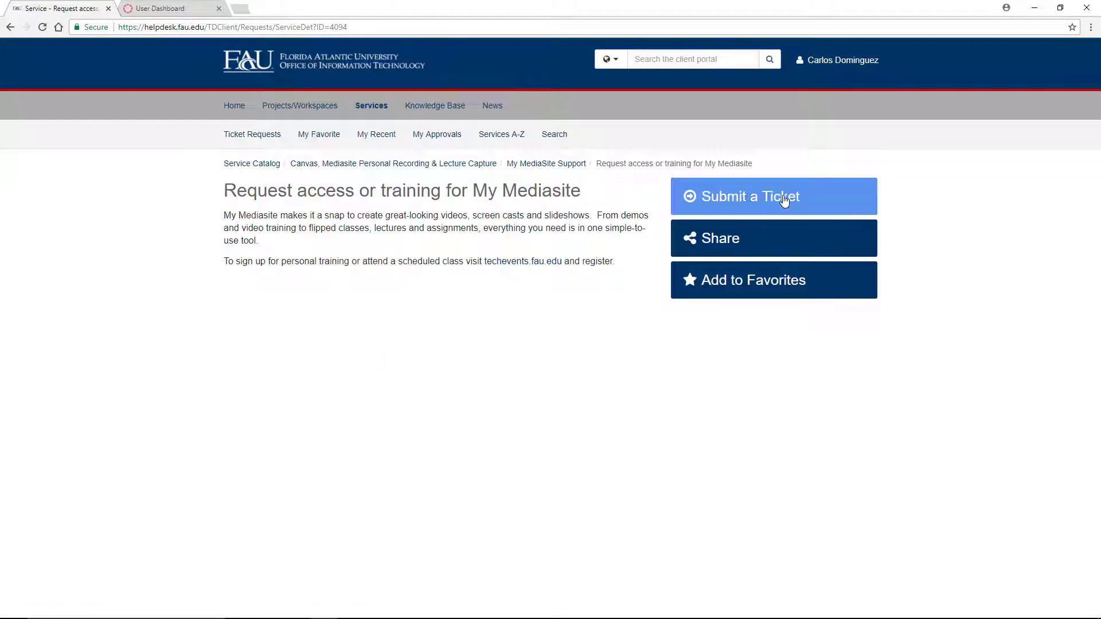
- Submit a ticket with brief description 'Please invite me to My Mediasite' and a signed summary
click(782, 198)
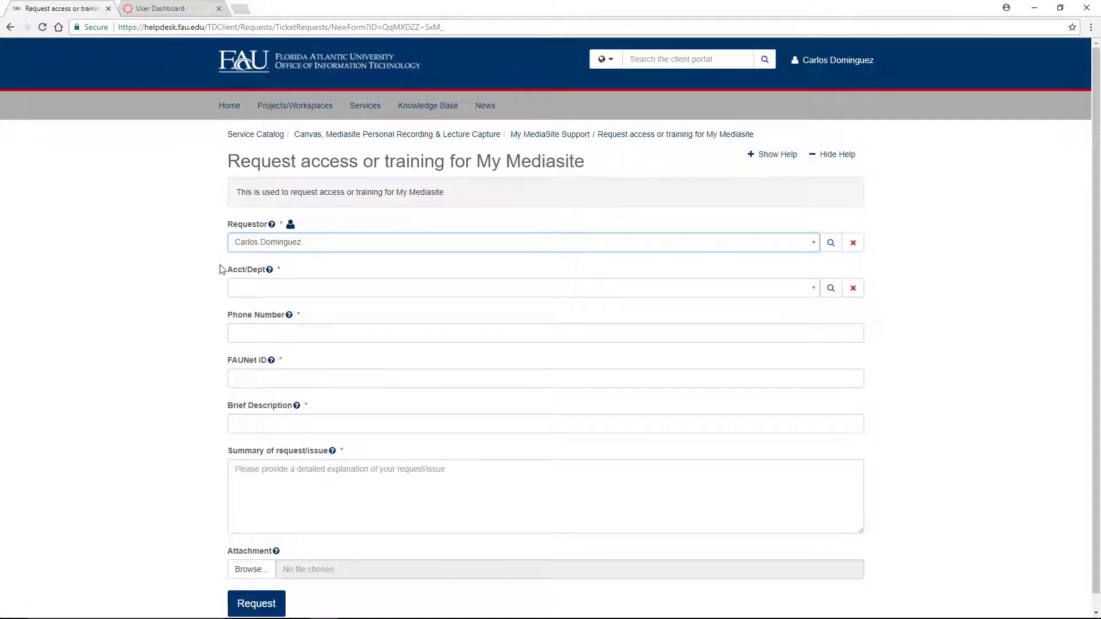
click(283, 422)
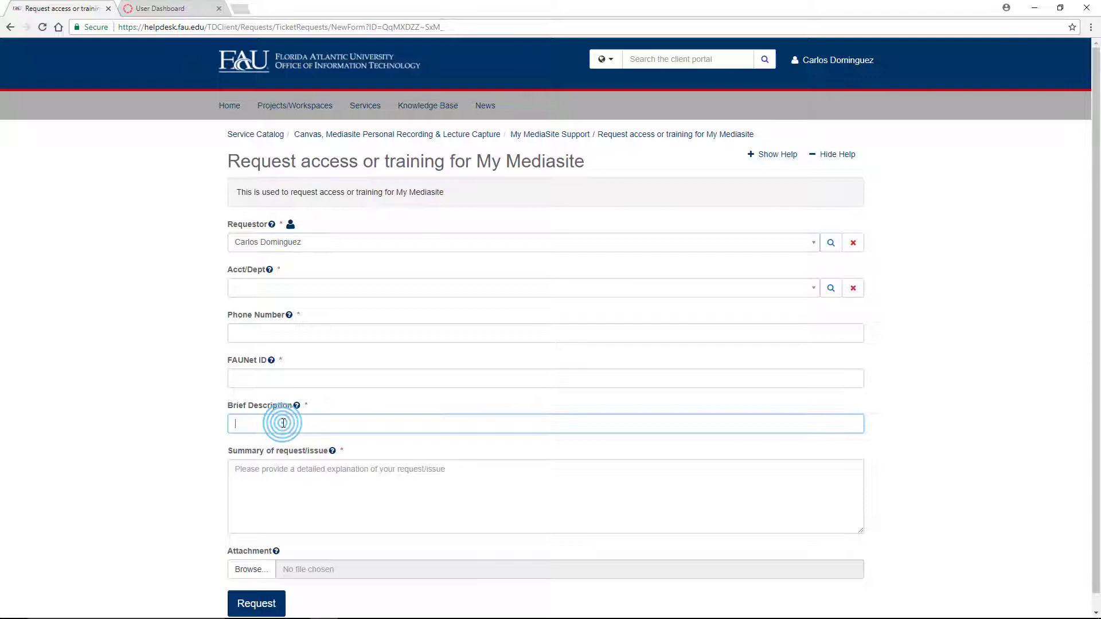
text(Please invite me to My M)
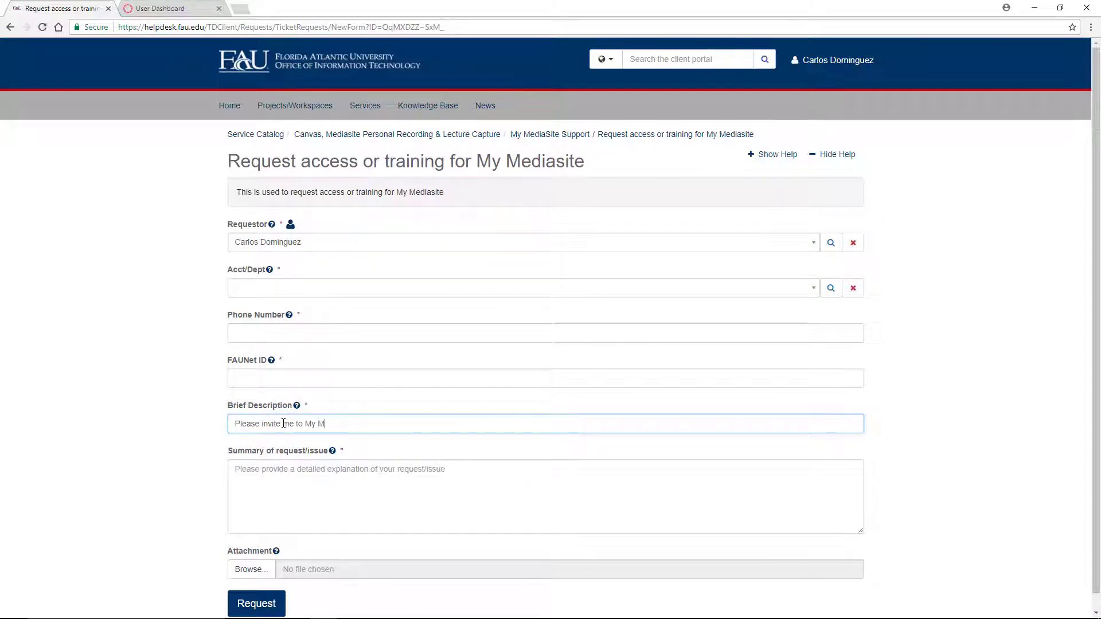
text(ediasit)
key(Tab)
key(Tab)
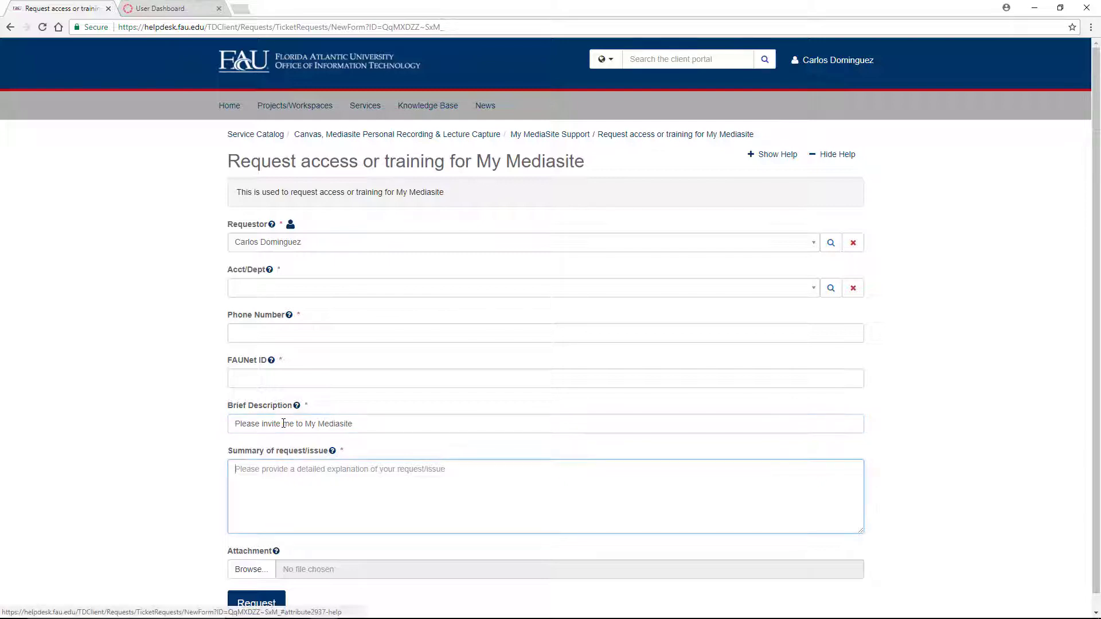
text(He)
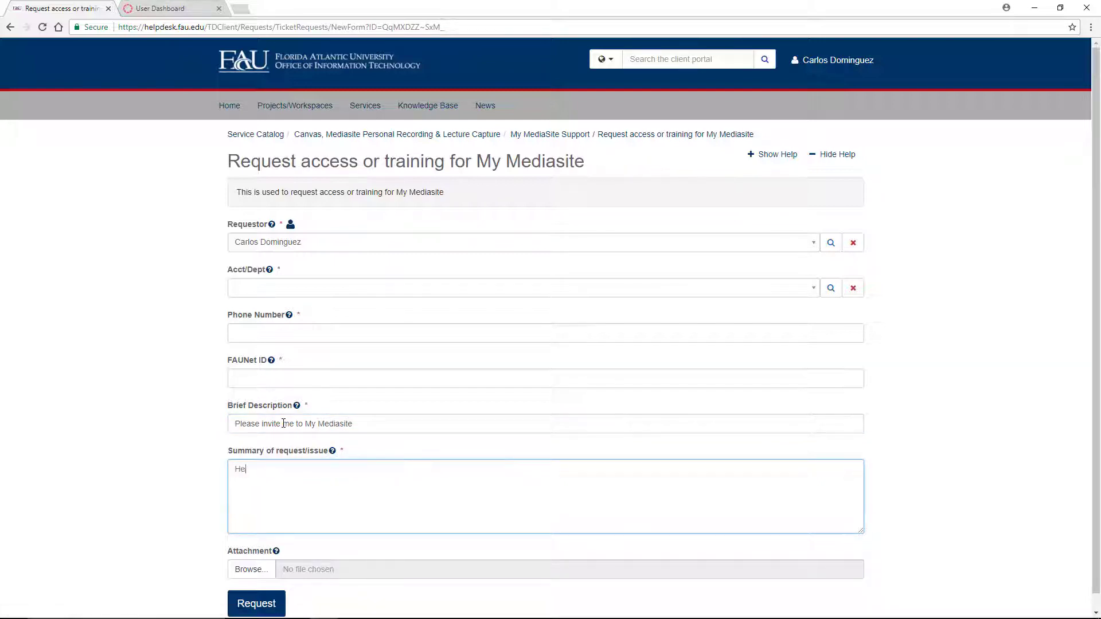
text(llo)
text(e on Canvas.)
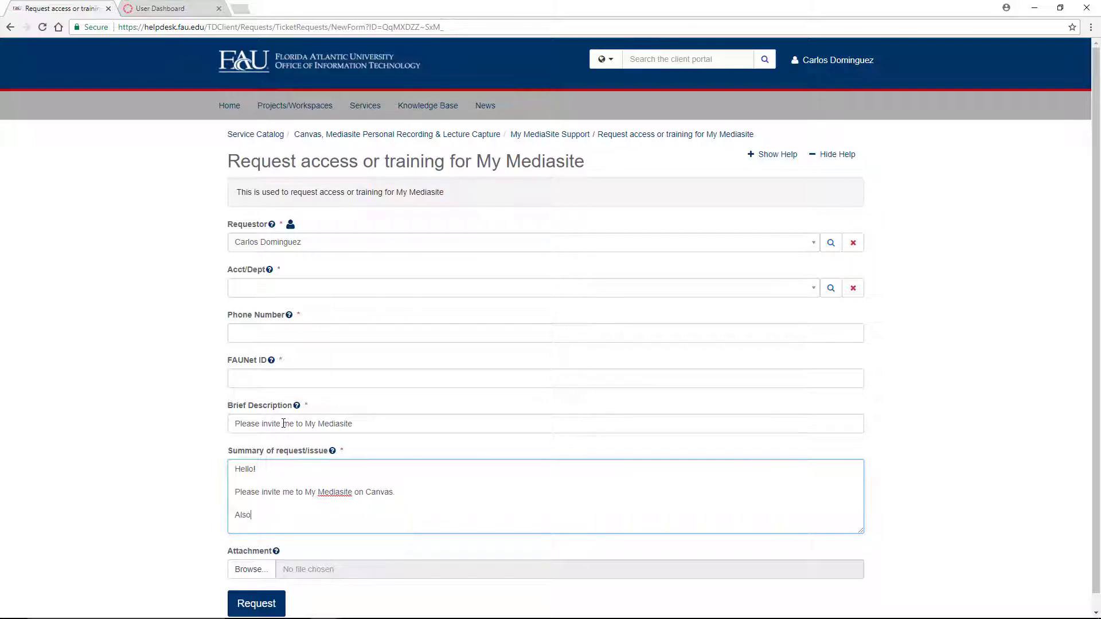
text(what's the deal with dry )
text(cleaning? You)
text( can')
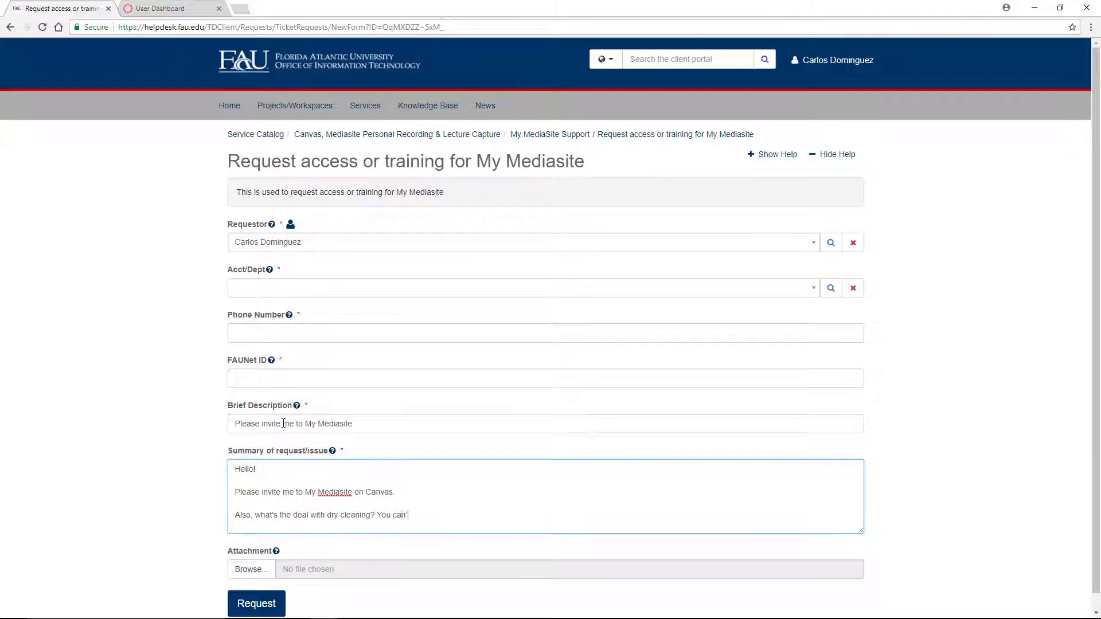
text(hes if it's dry.)
key(Return)
key(Return)
text(Thanks!)
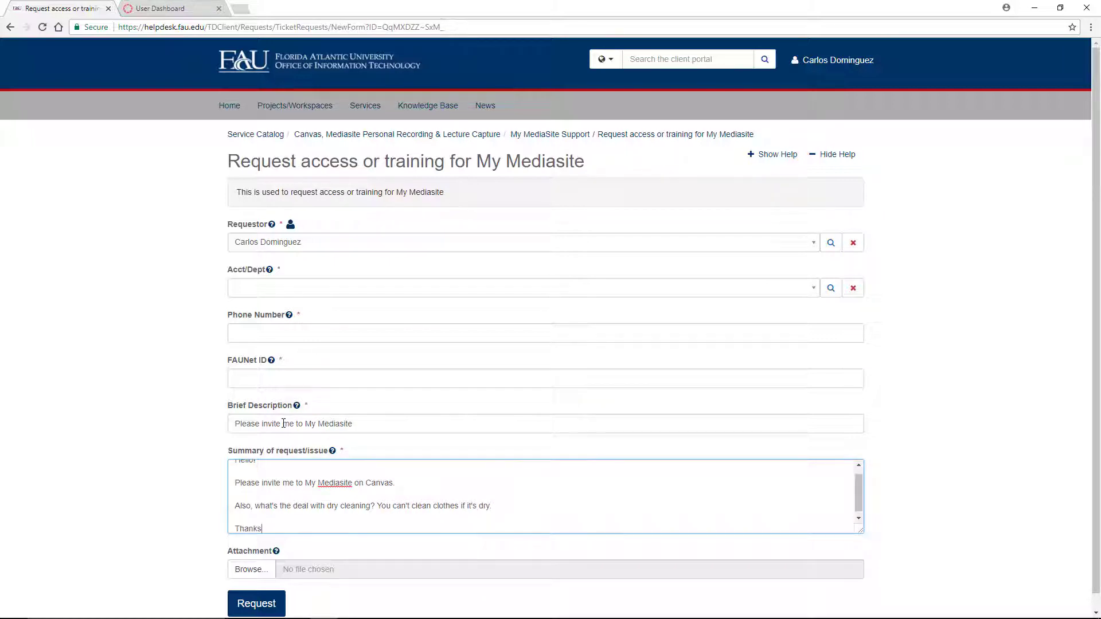
key(Return)
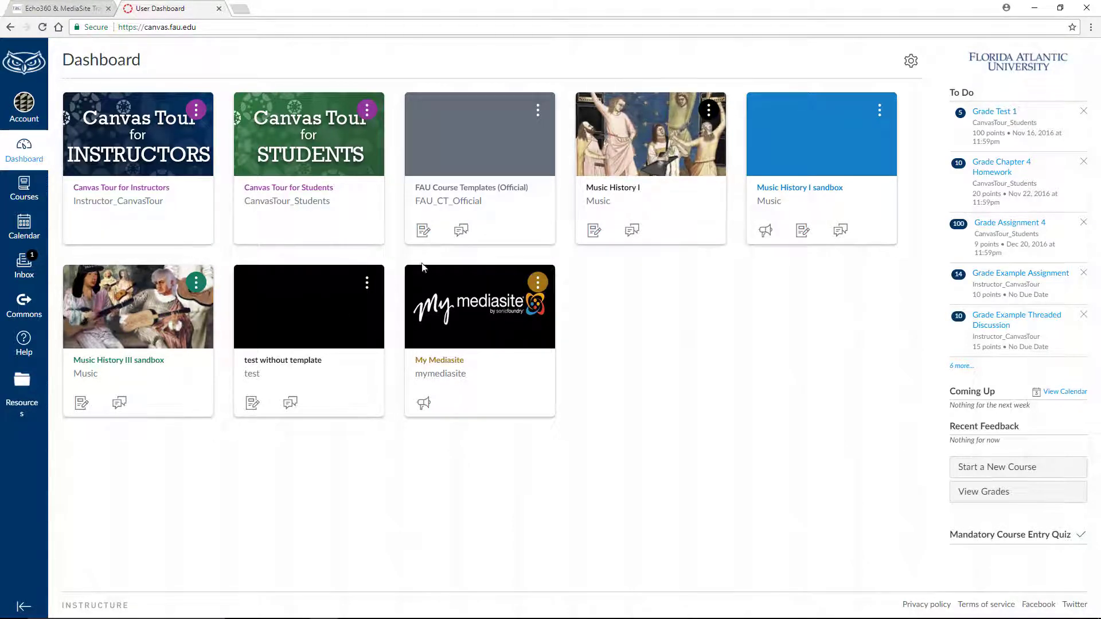
- Enter the My Mediasite course and show its Canvas MDR presentation library
click(460, 371)
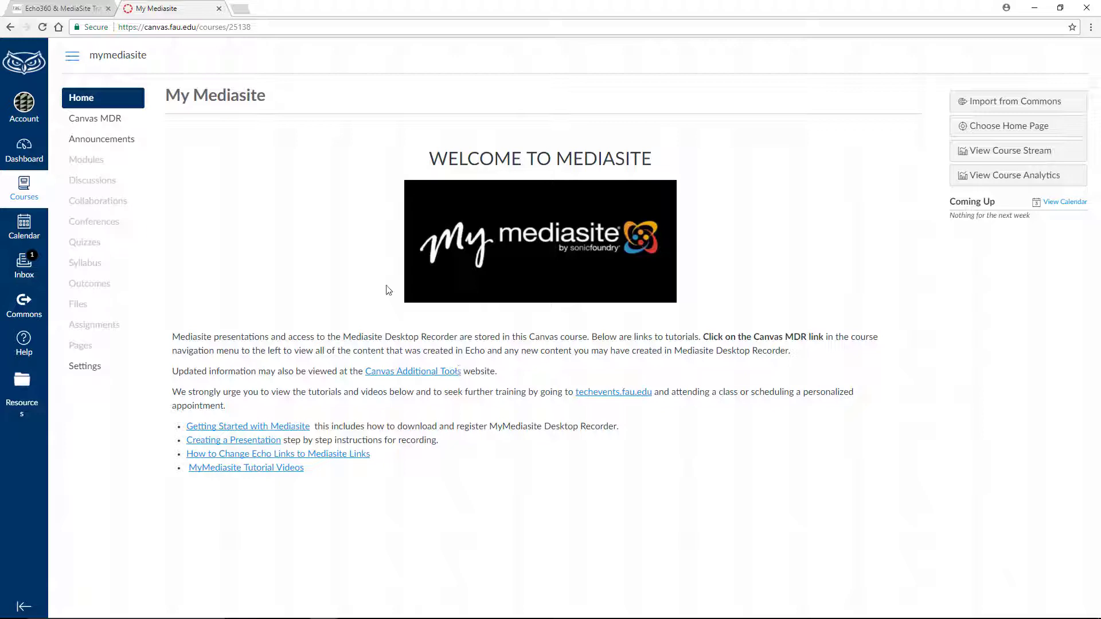
click(113, 127)
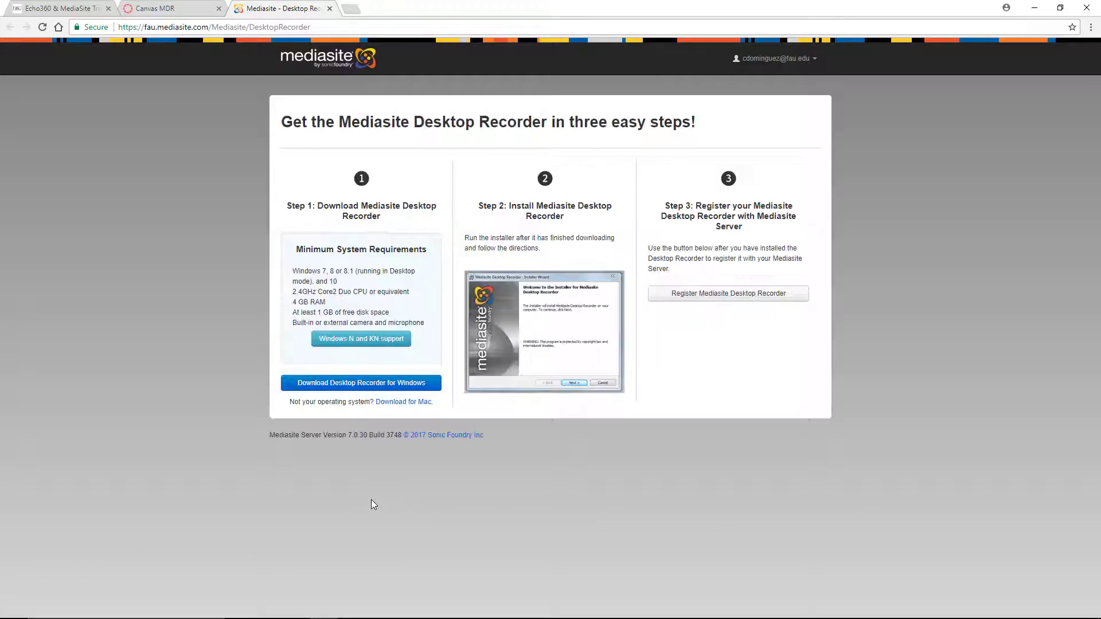
- Download the Desktop Recorder for Windows, agreeing to its terms and conditions
click(315, 386)
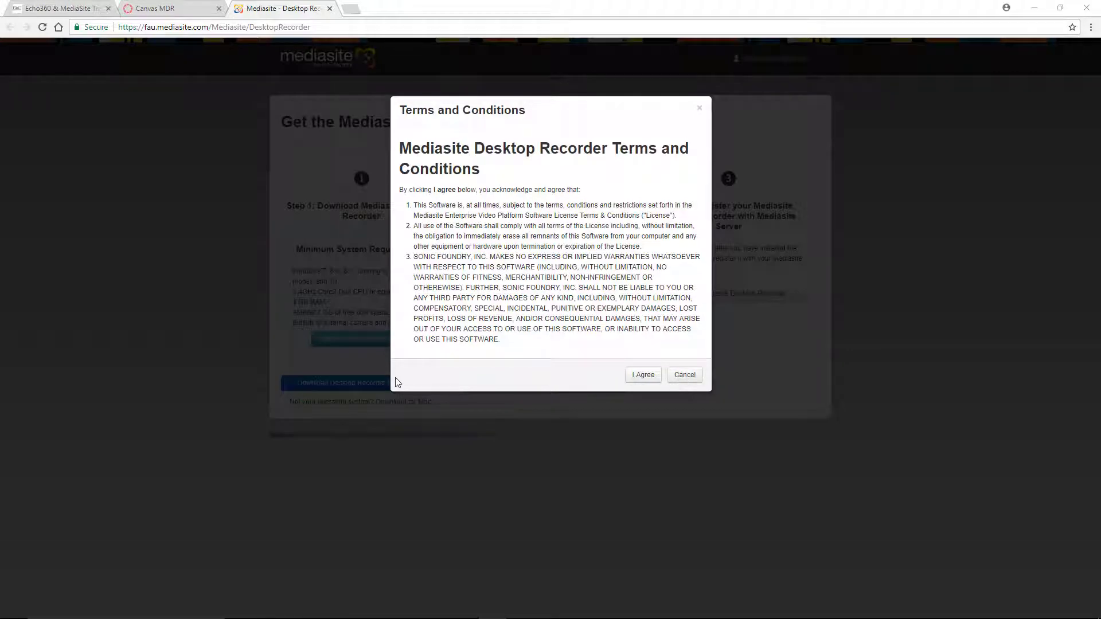
click(652, 380)
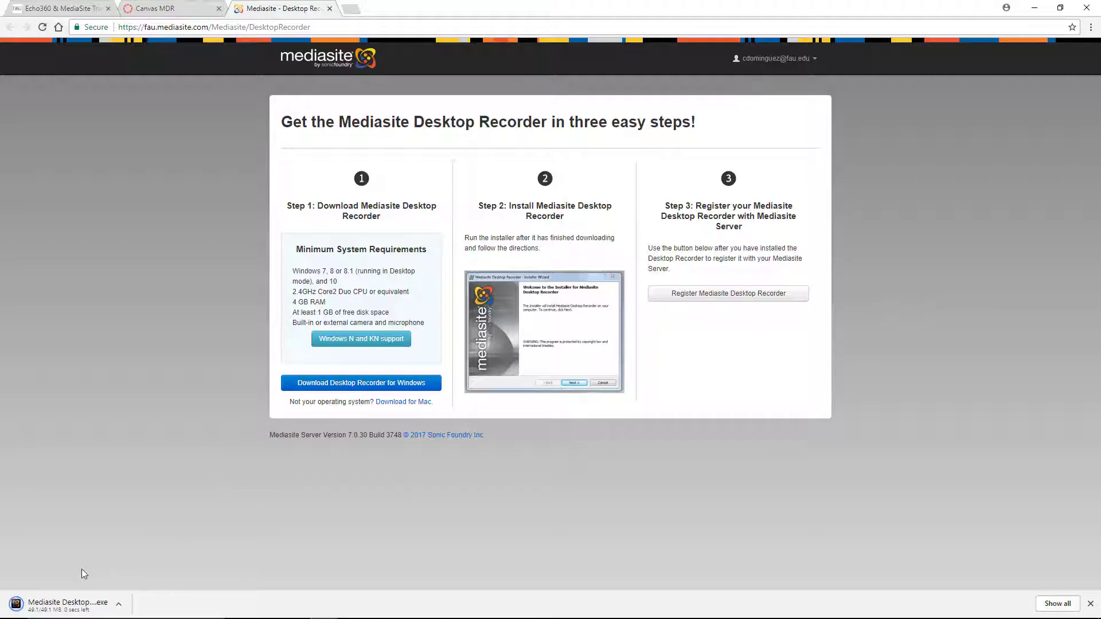
- Run the downloaded installer, install Mediasite Desktop Recorder 2 and finish the wizard
click(68, 604)
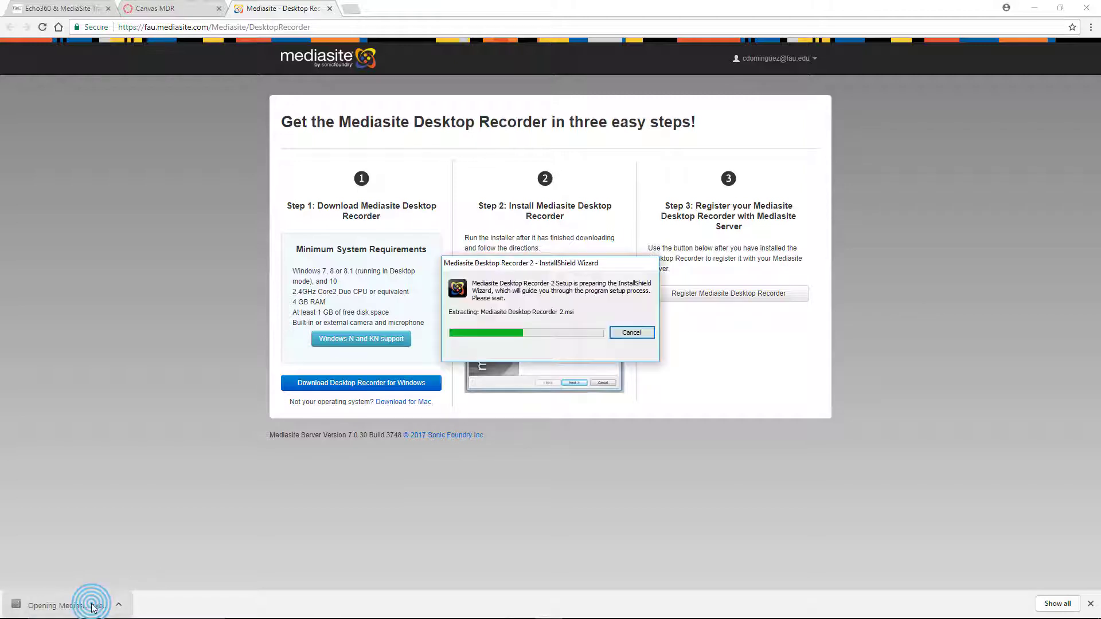
click(608, 406)
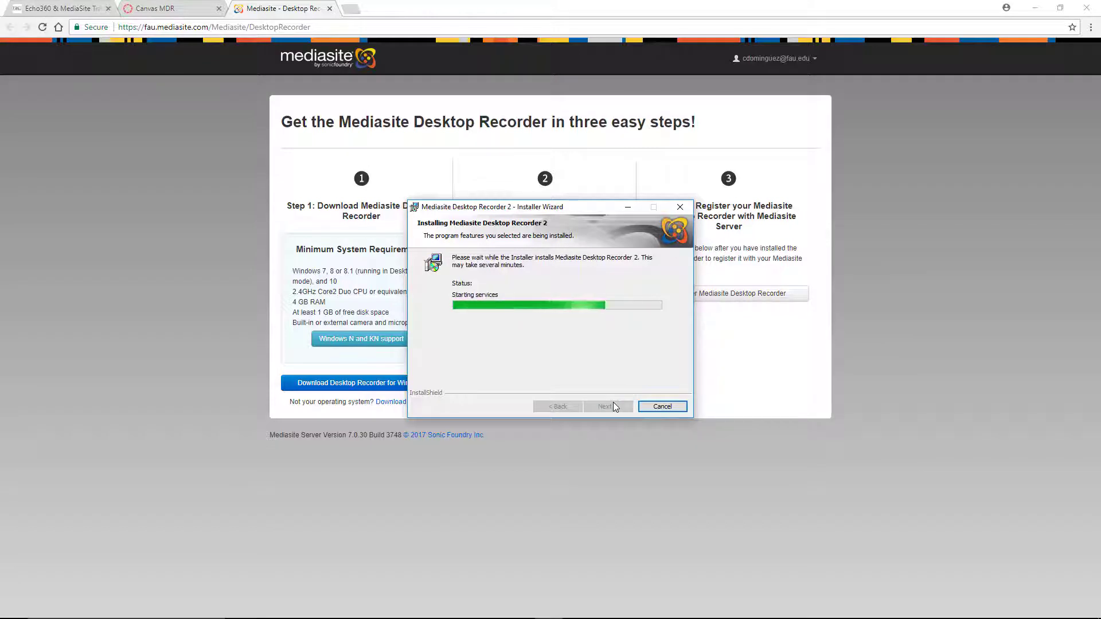
click(618, 409)
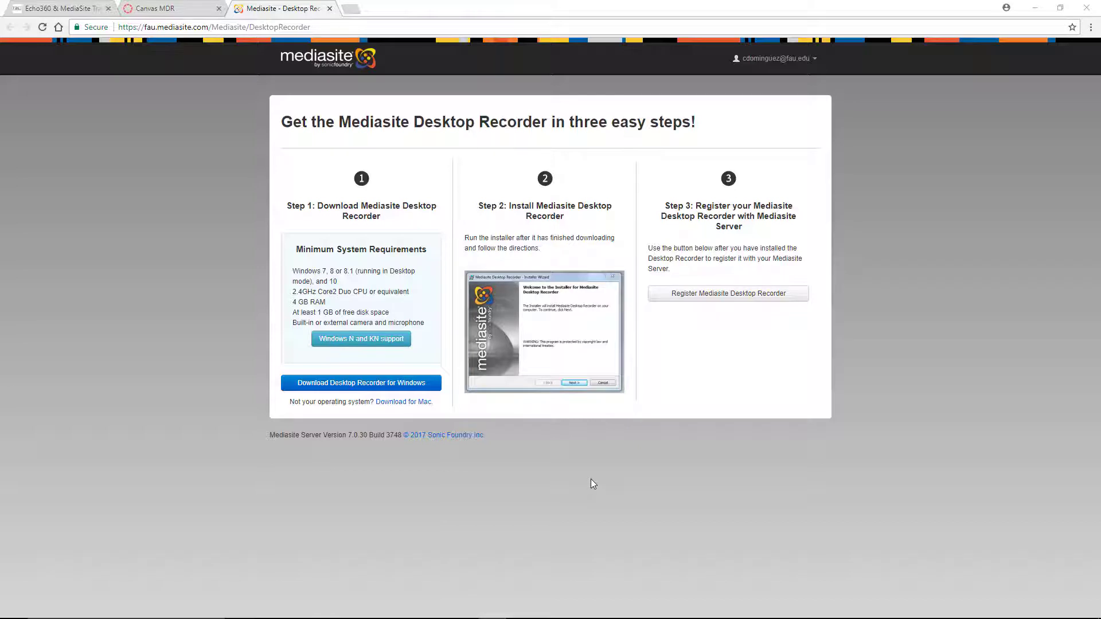
- Register the Desktop Recorder via mdr.exe, then close the download page to return to Canvas MDR
click(728, 297)
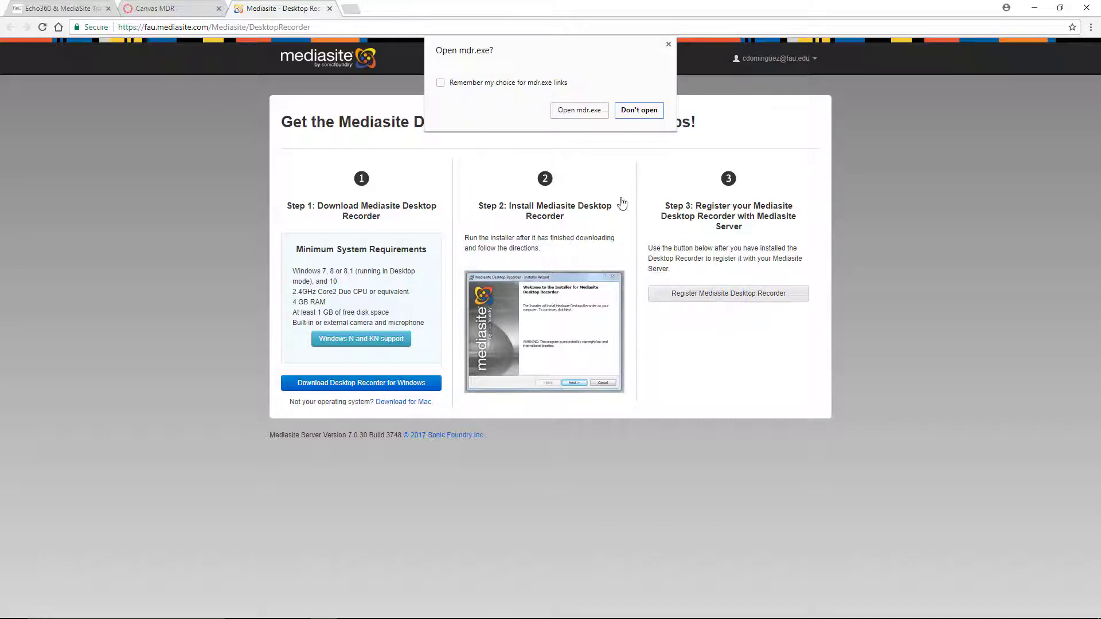
click(592, 117)
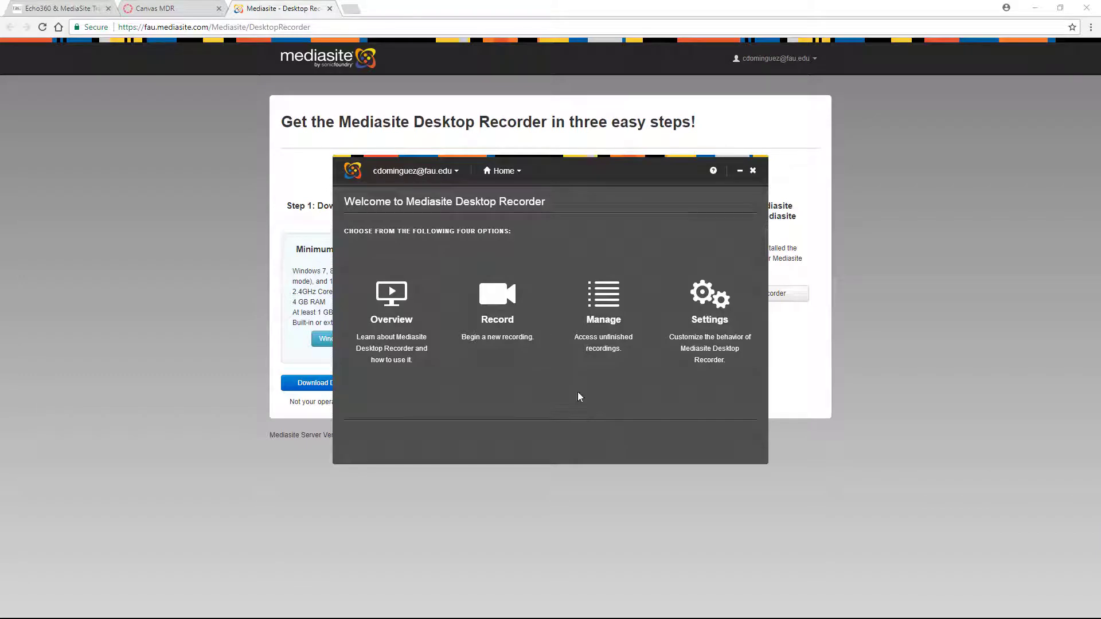
click(289, 9)
click(329, 9)
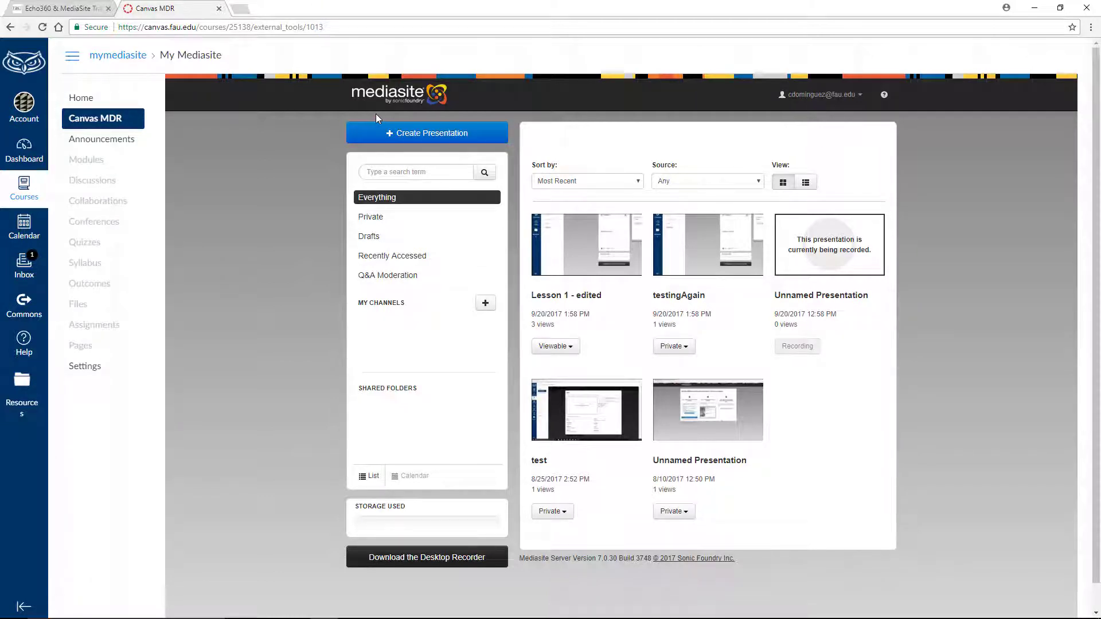
- Create a Record Desktop presentation 'Test 1', described as just a test, and launch it in mdr.exe
click(413, 134)
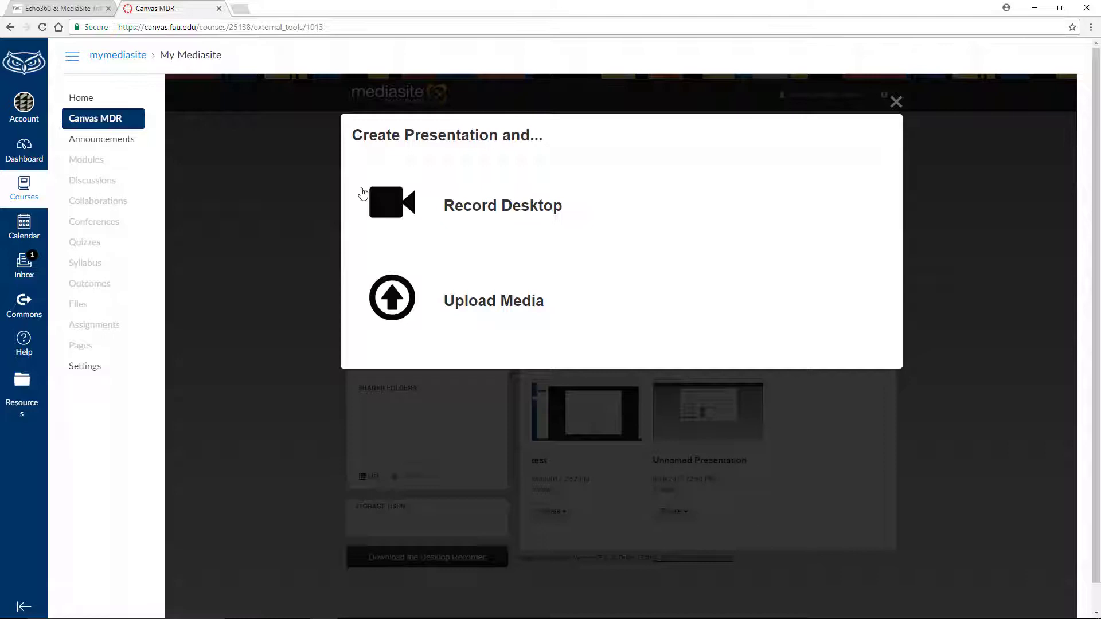
click(393, 201)
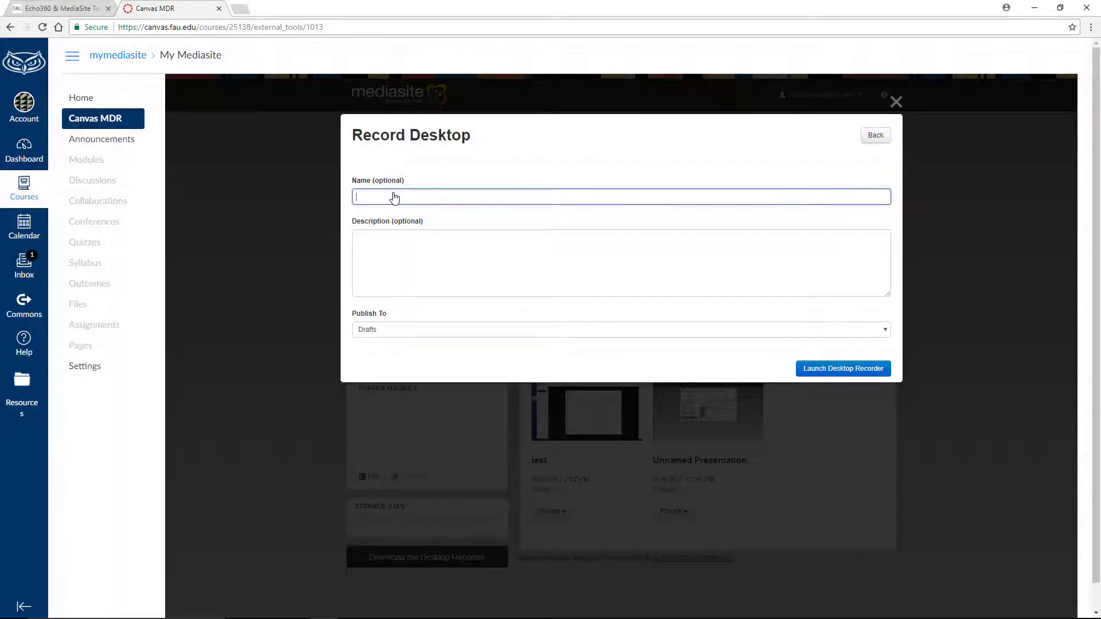
text(Test 1)
key(Tab)
text(This is just a )
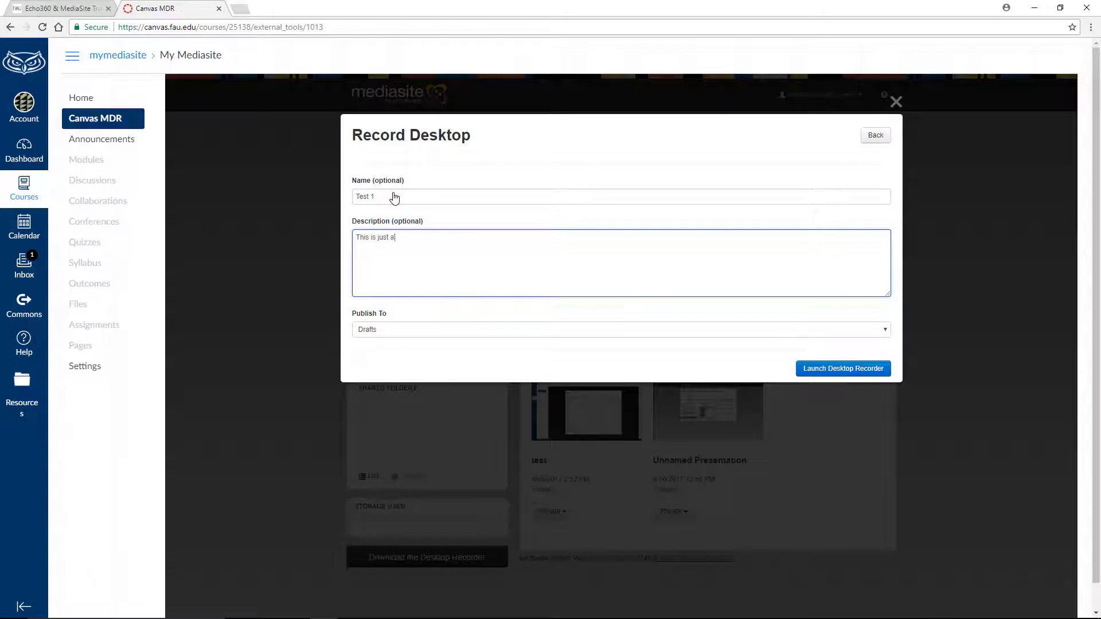
text(test.)
click(800, 371)
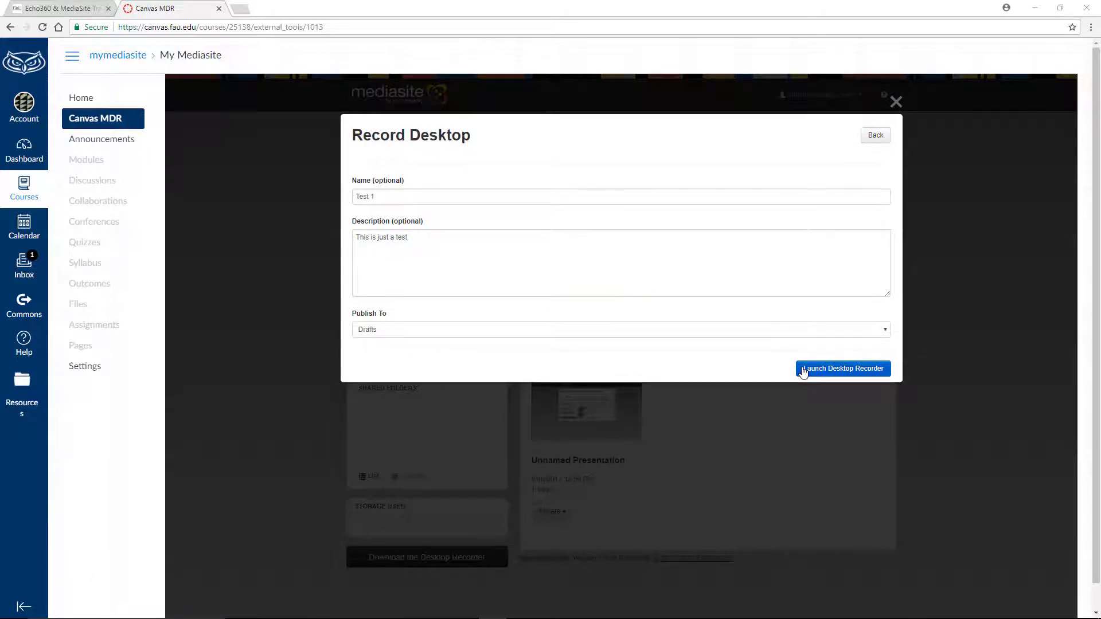
click(803, 370)
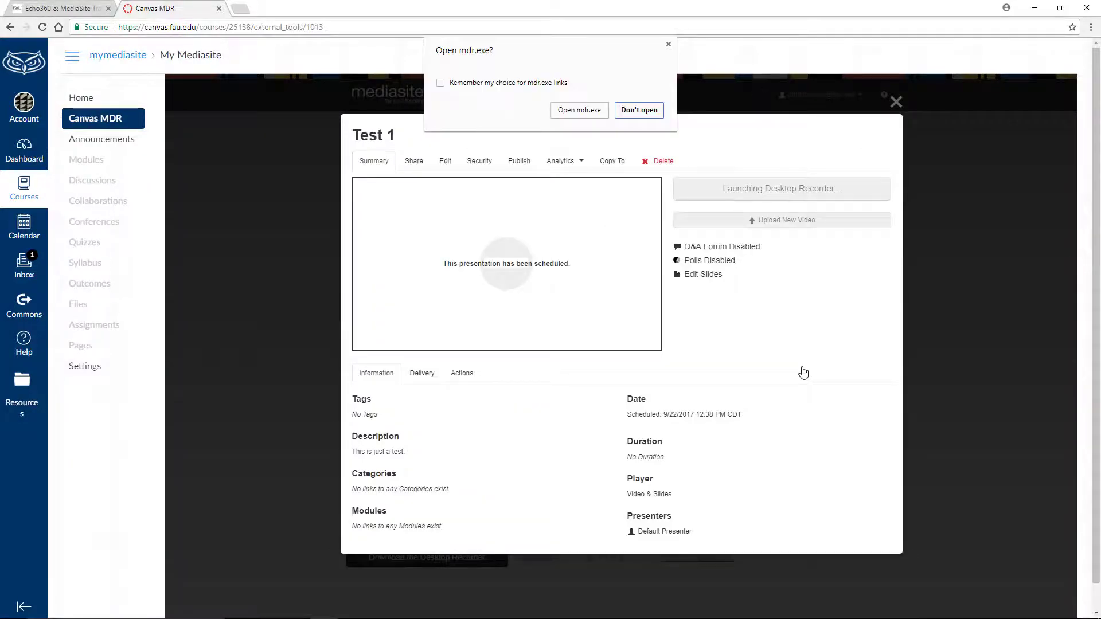
click(582, 111)
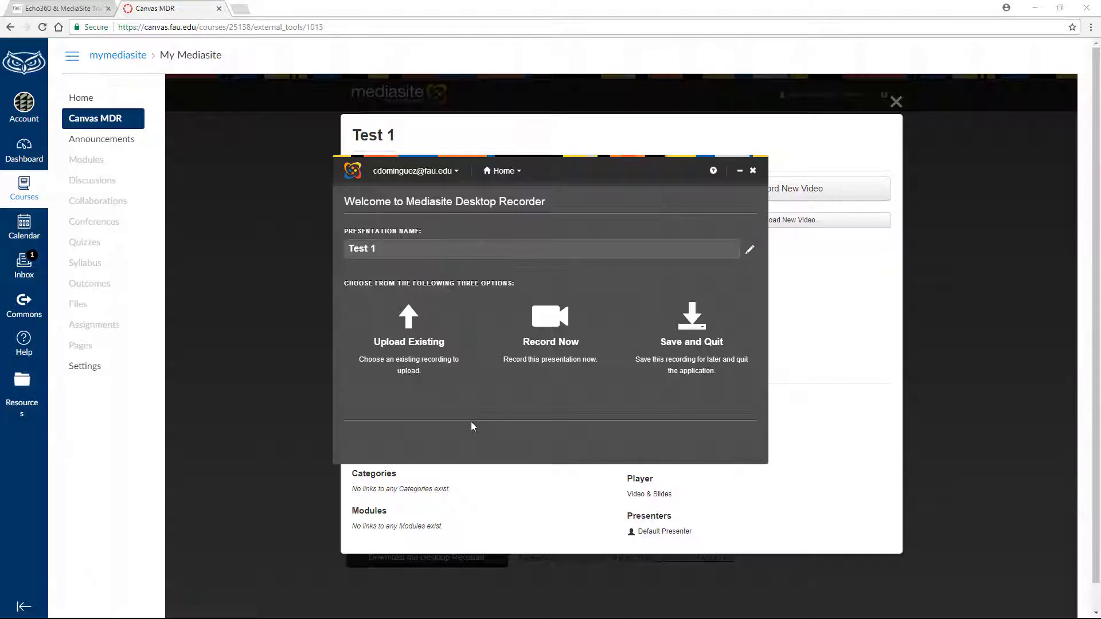
- Record Test 1 now, browsing the recording types and settling on Slideshow + Audio
click(551, 332)
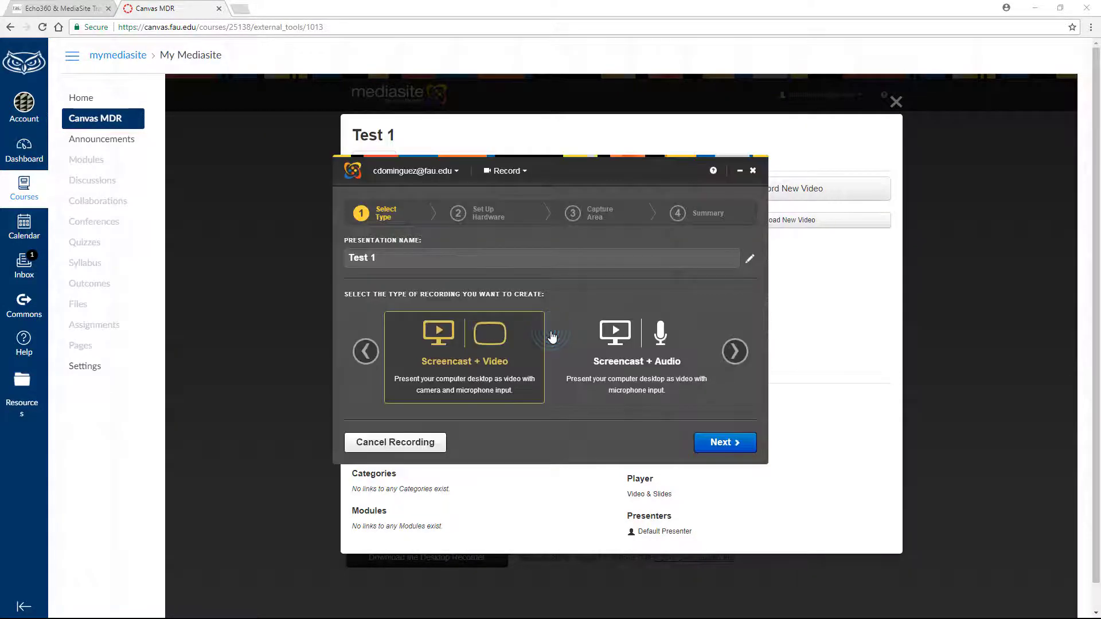
click(394, 258)
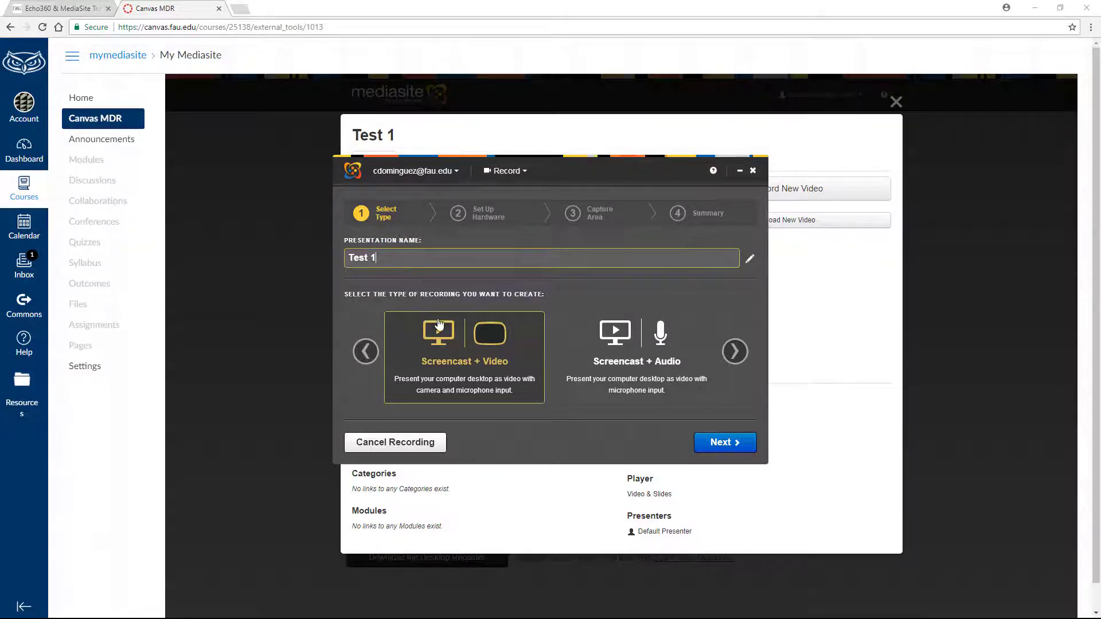
click(504, 403)
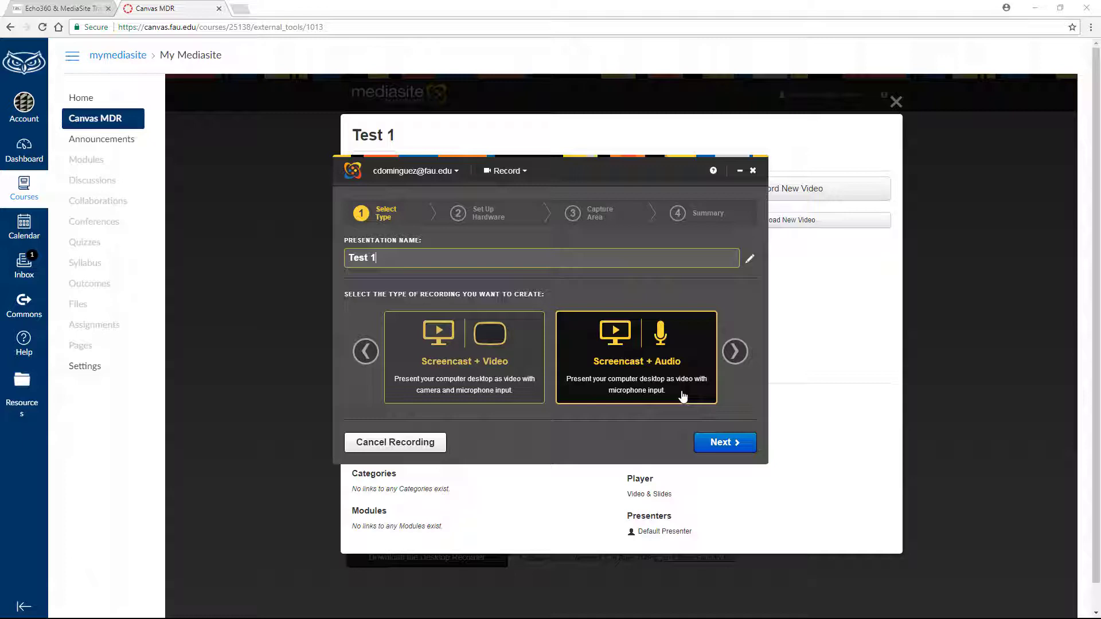
click(732, 354)
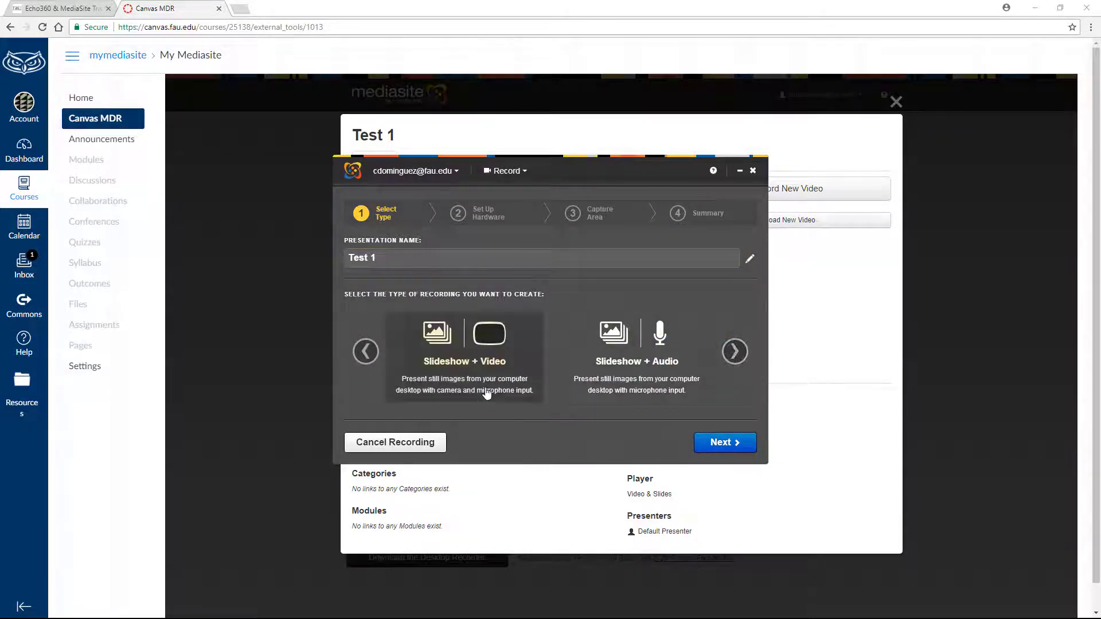
click(487, 392)
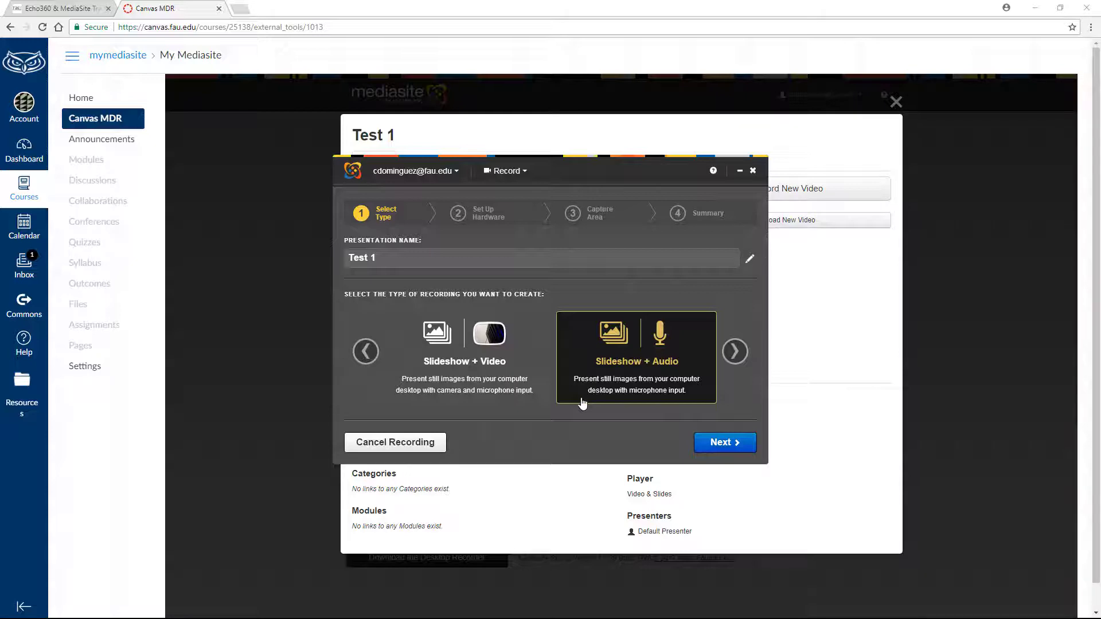
click(581, 402)
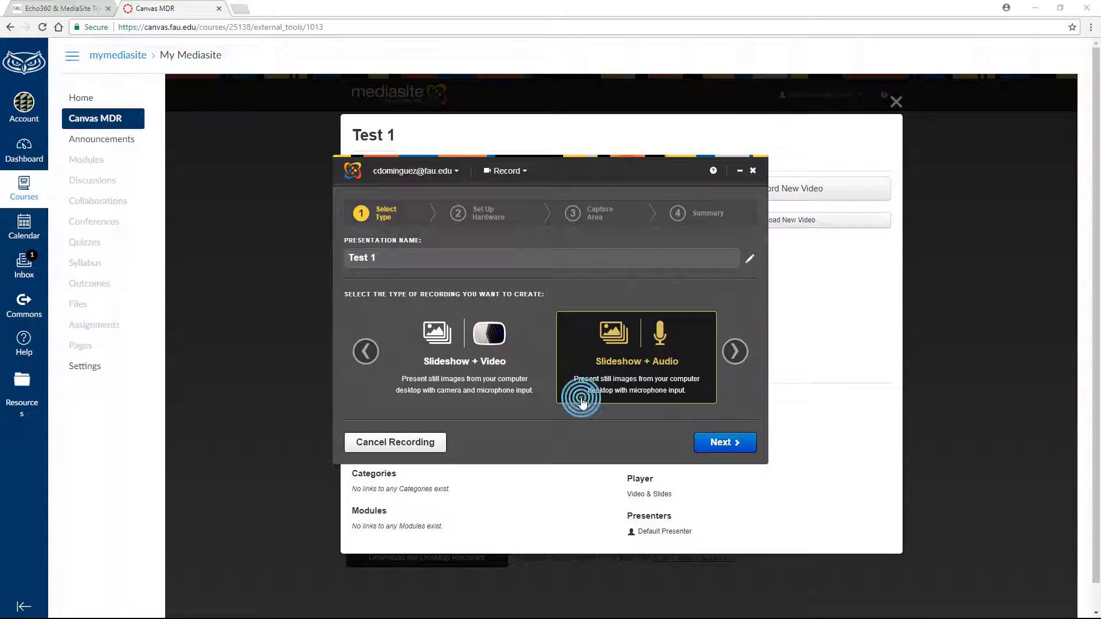
- Accept the no-camera, speakerphone-microphone hardware setup and continue to capture-area selection
click(720, 443)
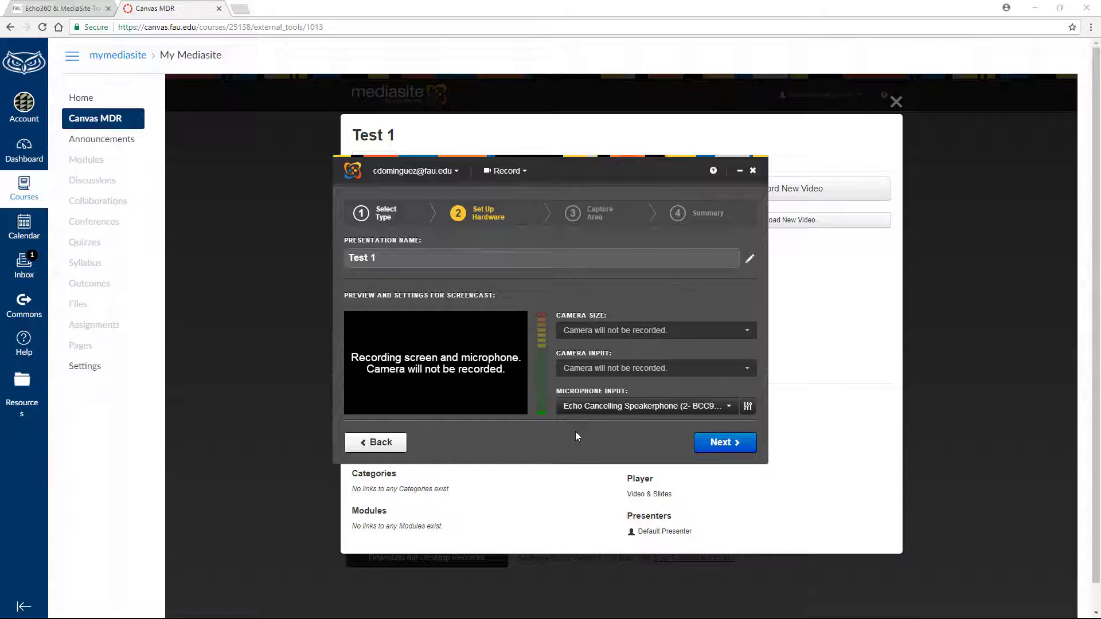
click(711, 455)
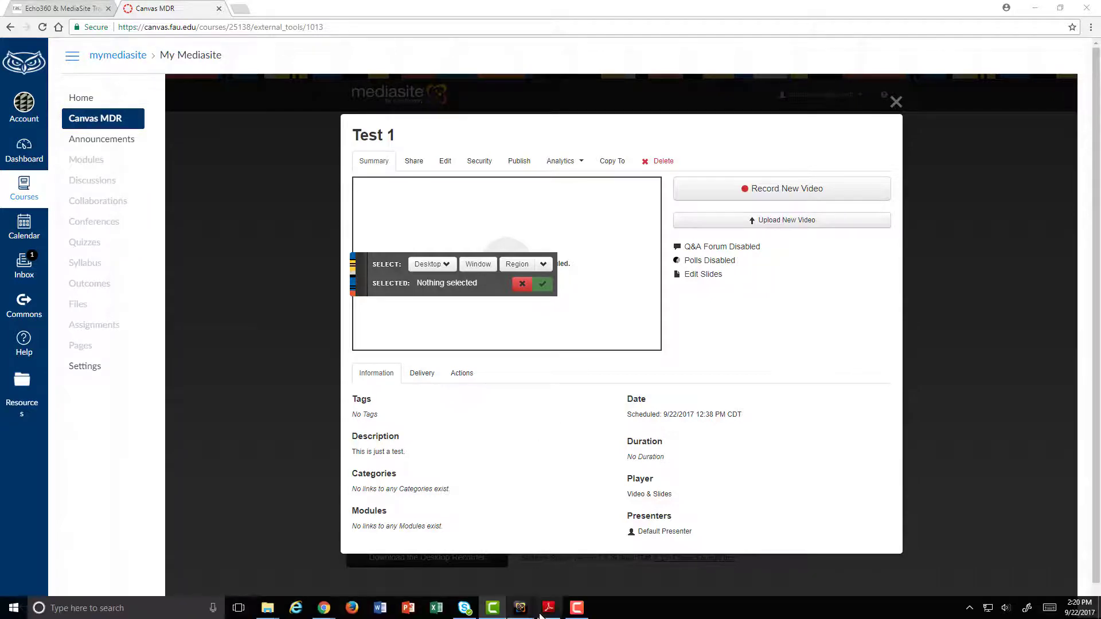
- Bring the Miltner.pdf Adobe Reader window forward and drag it toward the top of the screen
click(548, 608)
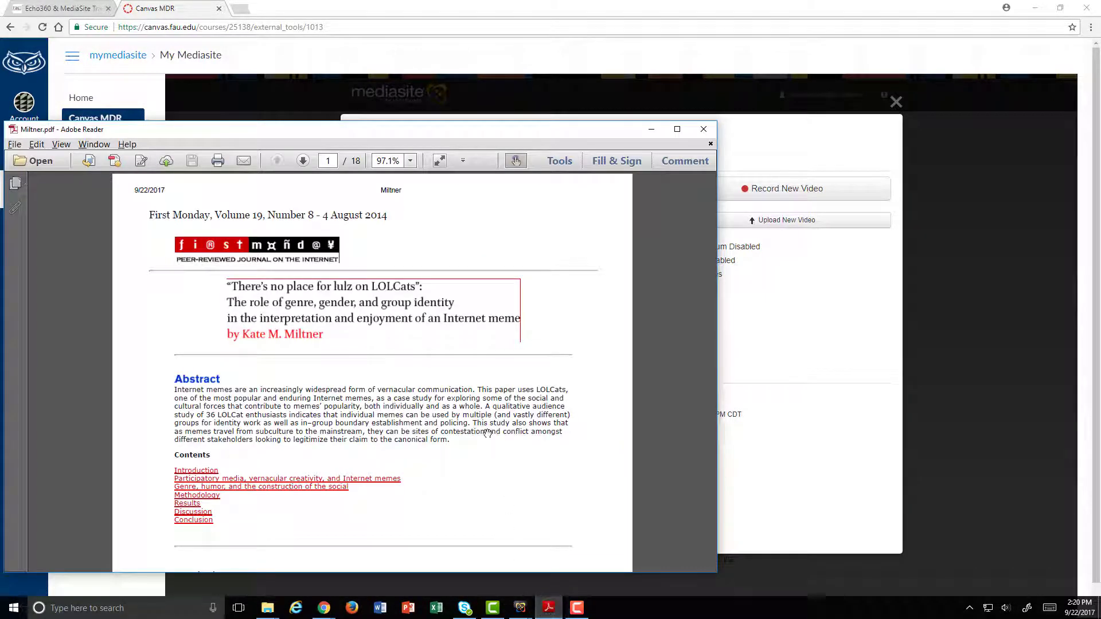
click(390, 136)
drag(390, 136, 390, 51)
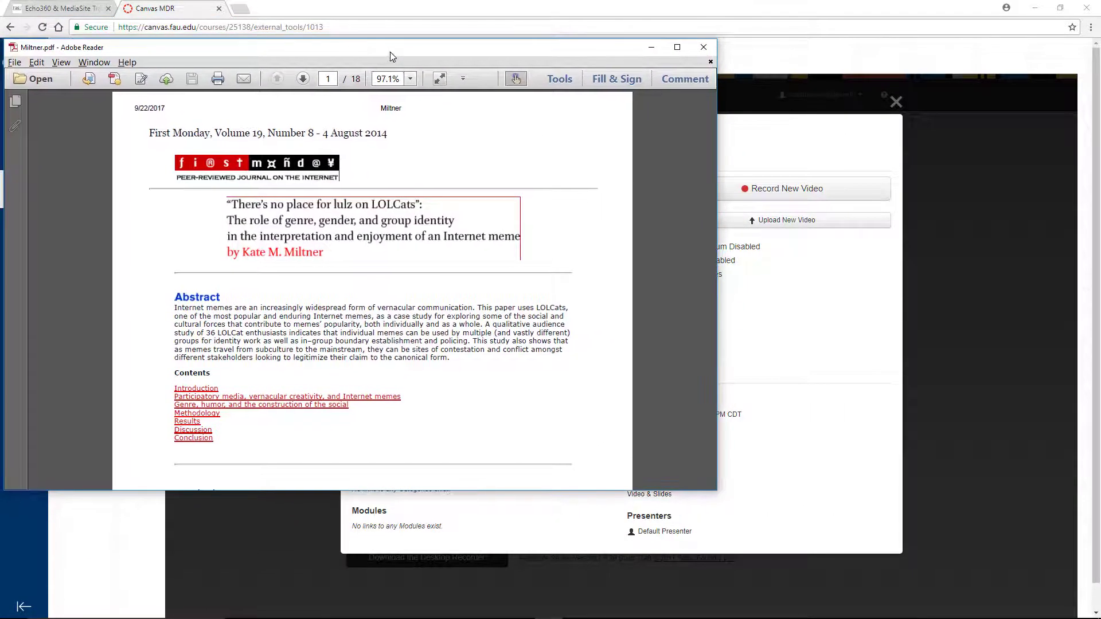
click(717, 311)
mouse_move(519, 608)
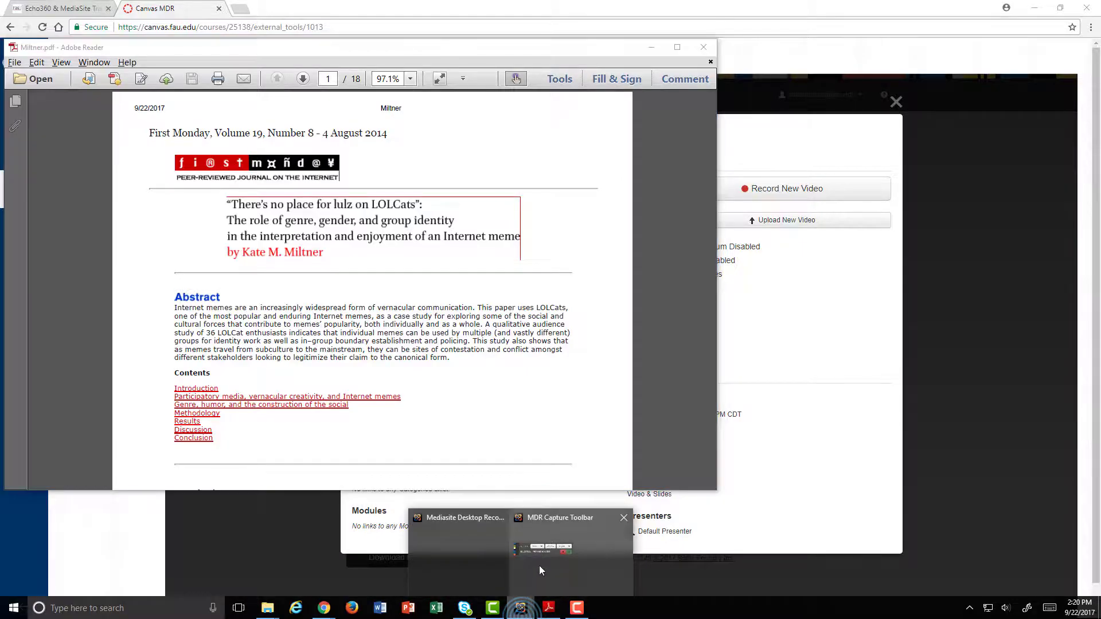
- Capture a freeform 1190×670 region drawn around the Adobe Reader article window and confirm it
click(540, 565)
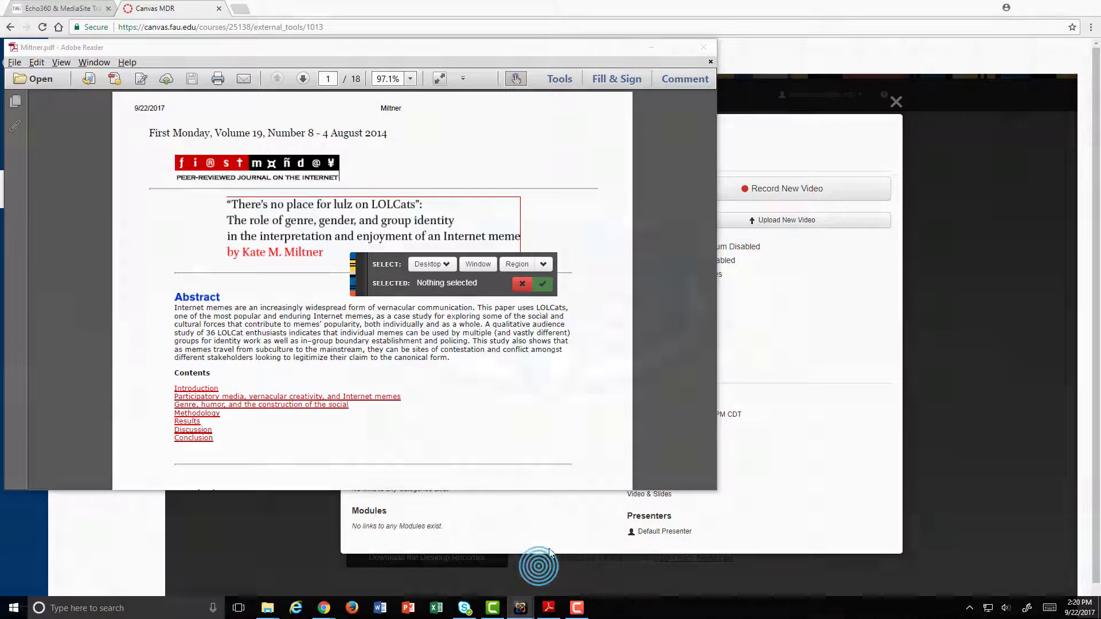
click(544, 265)
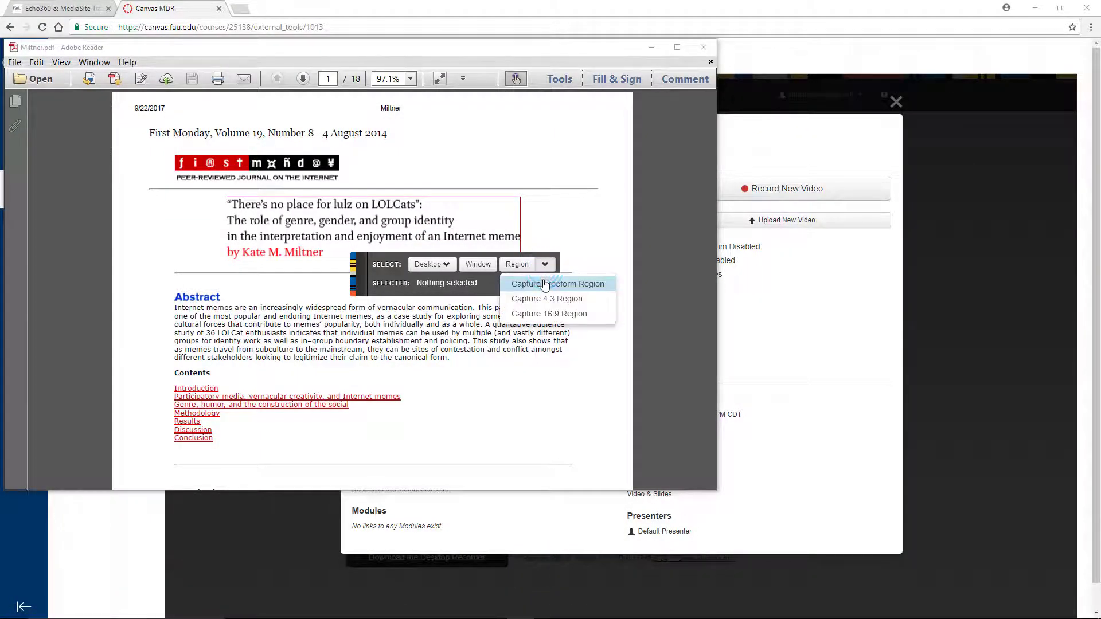
click(547, 318)
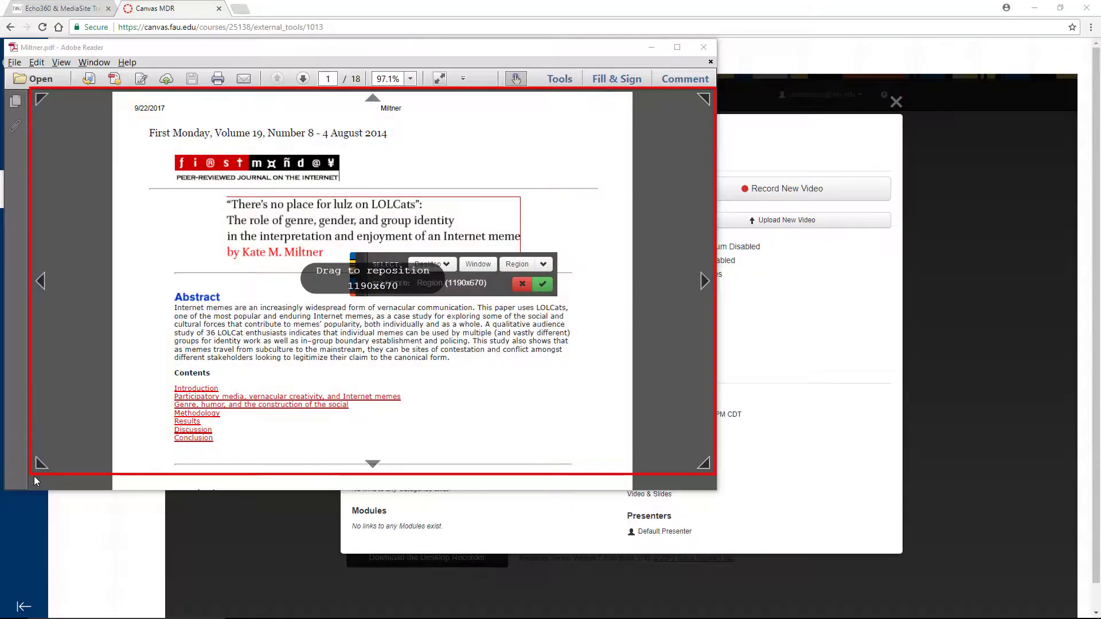
drag(39, 471, 34, 475)
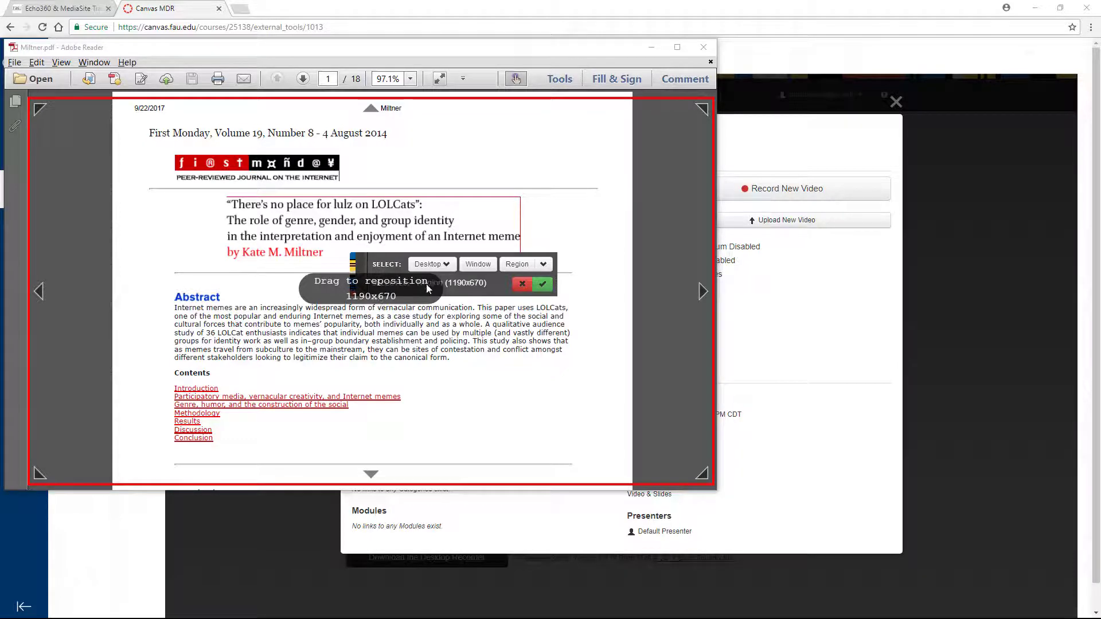
click(545, 285)
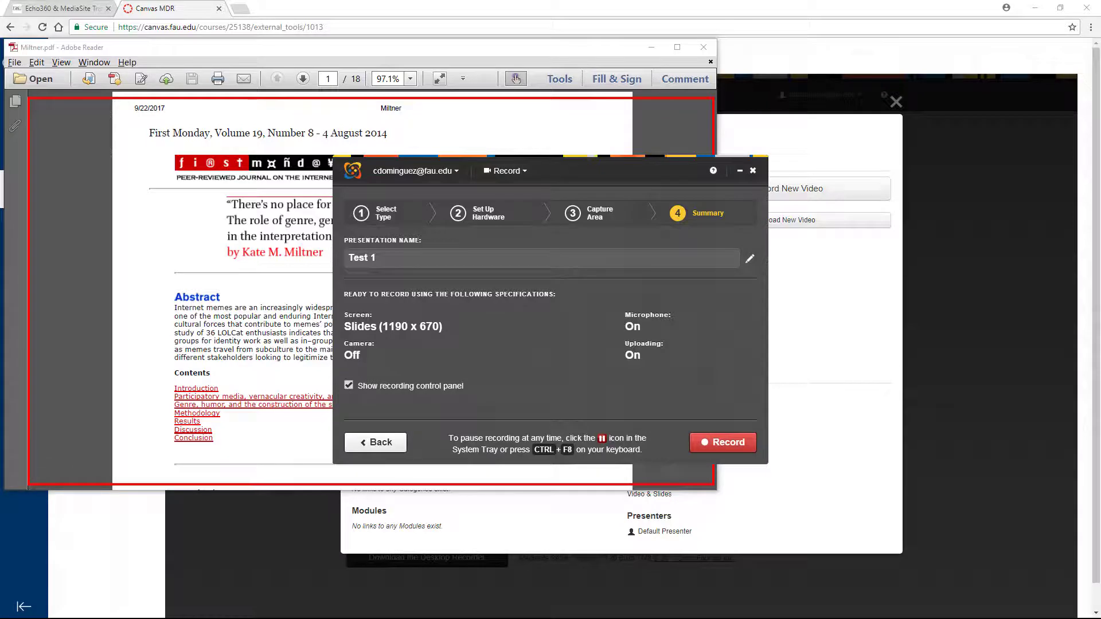
- Move the MDR Preview window to the top right and start recording Test 1
drag(192, 323, 953, 327)
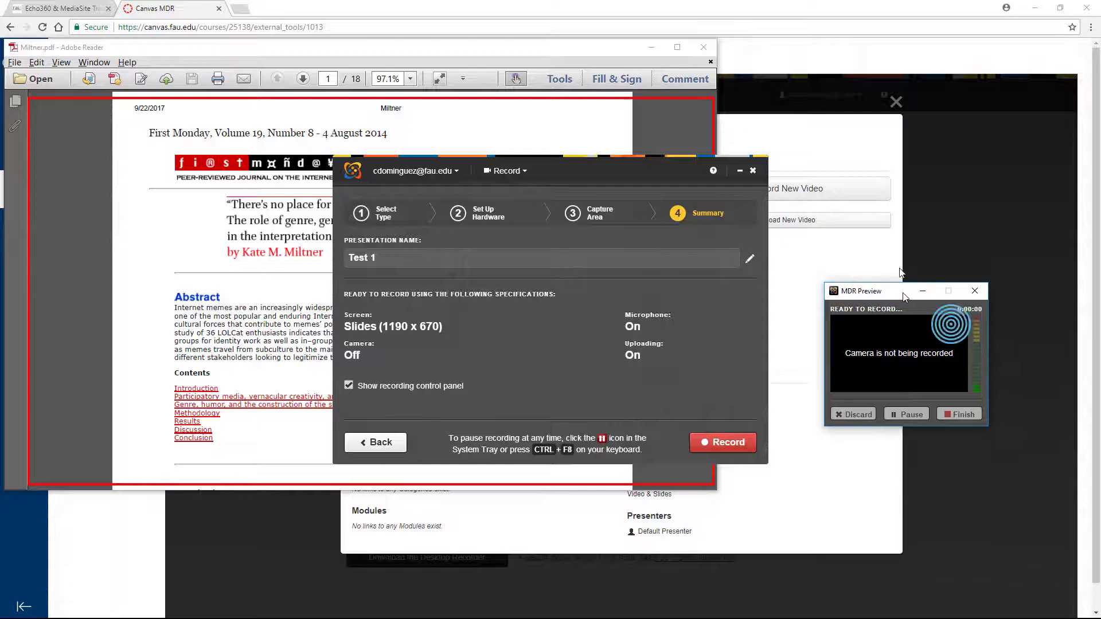
drag(903, 297, 924, 104)
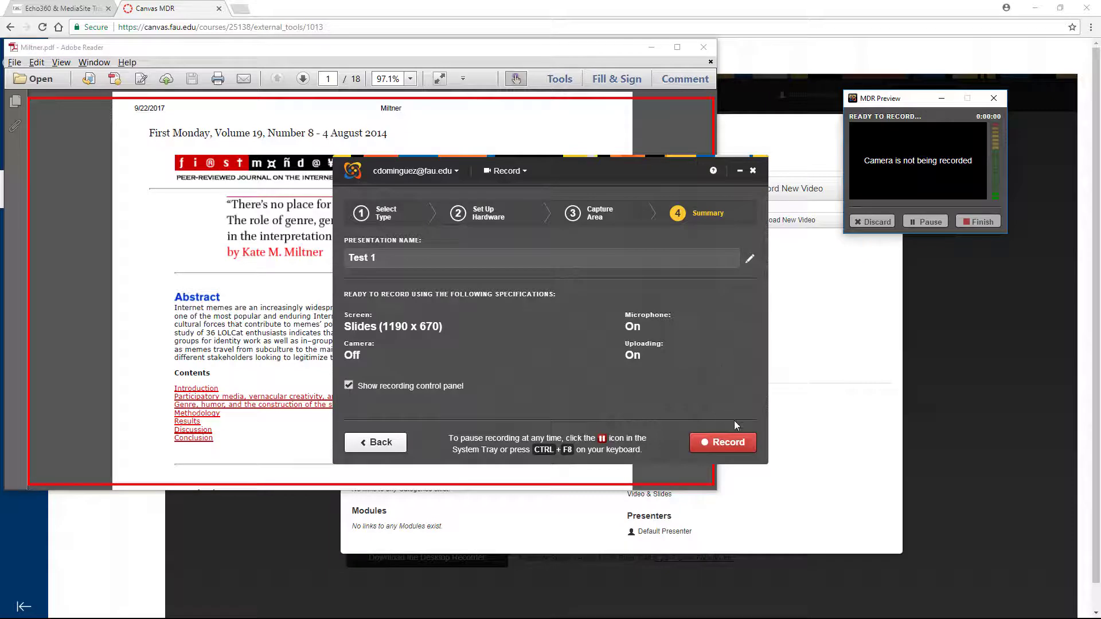
click(731, 453)
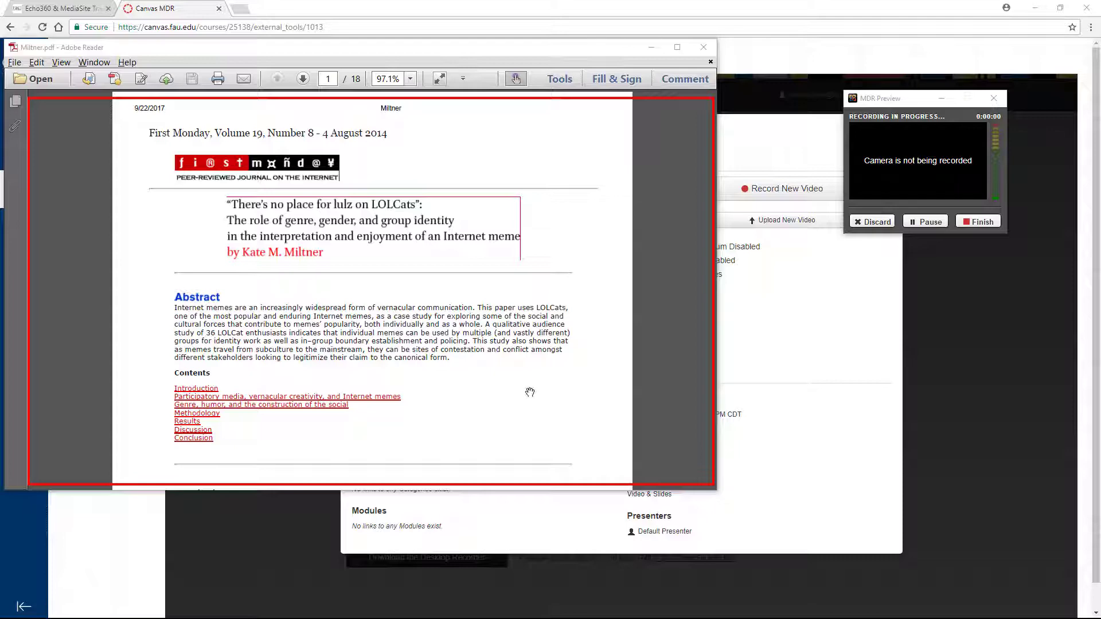
- Focus the PDF article, then finish the recording so Test 1 uploads
click(522, 370)
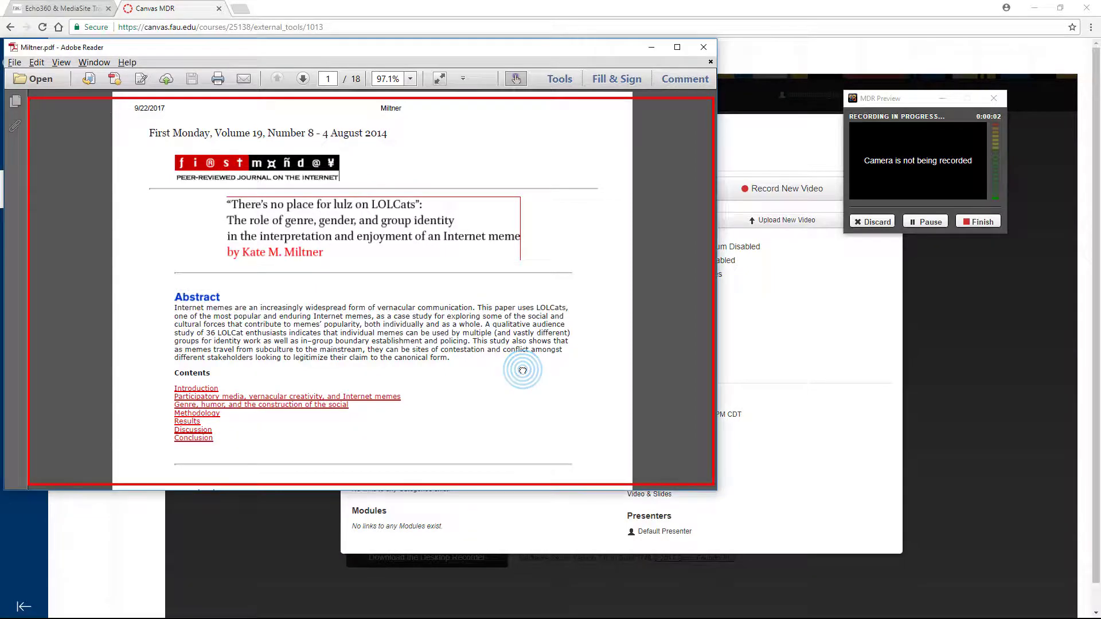
scroll(522, 370, down, 5)
scroll(522, 370, down, 3)
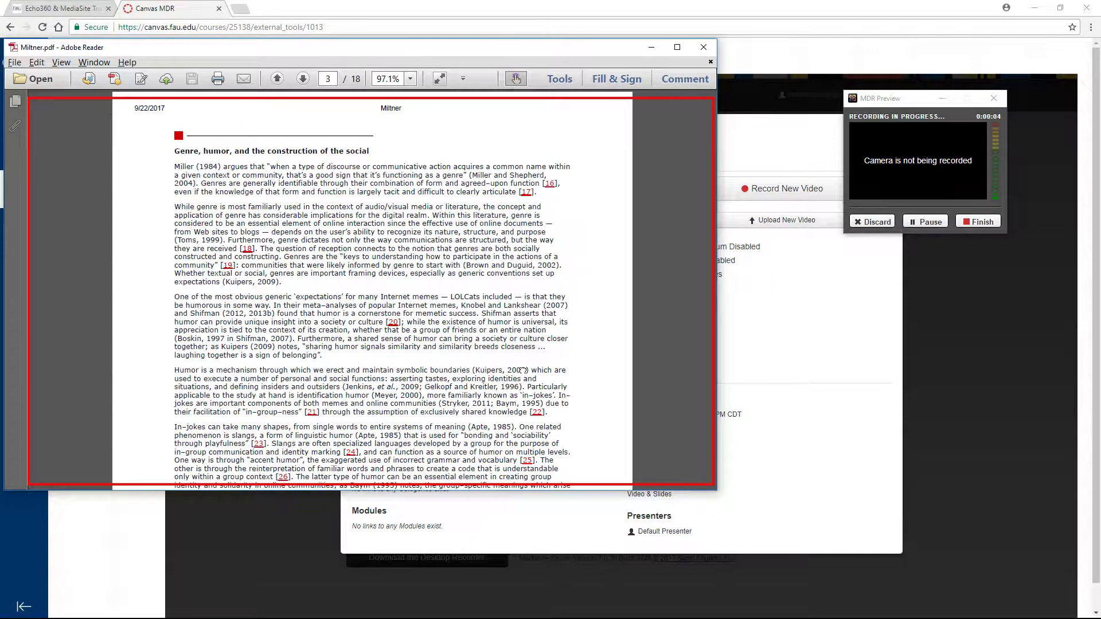
scroll(523, 370, down, 1)
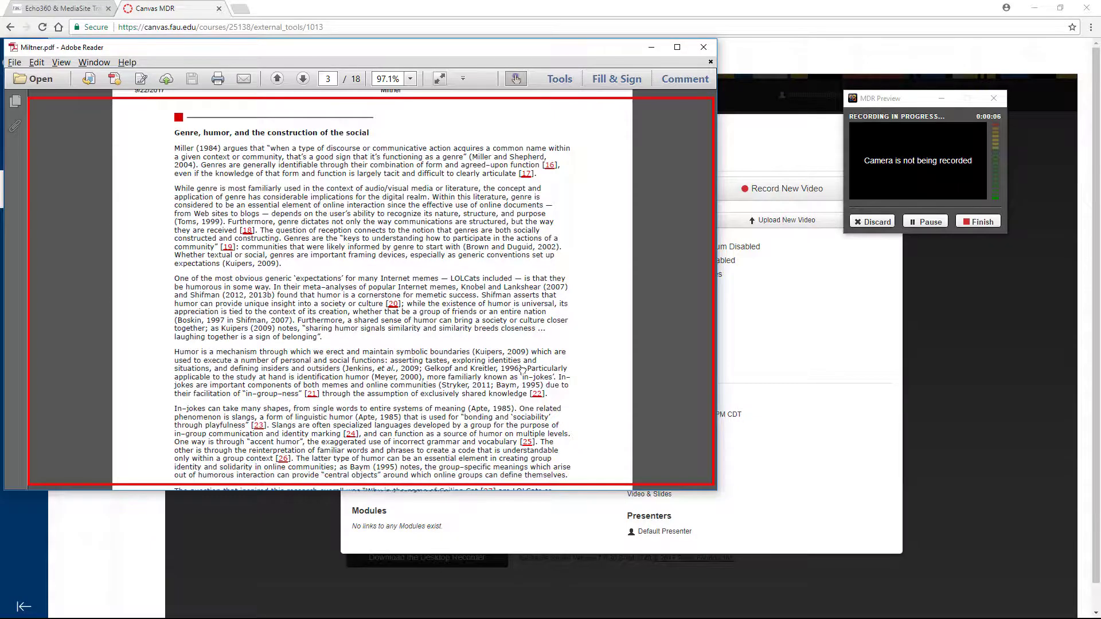
scroll(523, 370, down, 5)
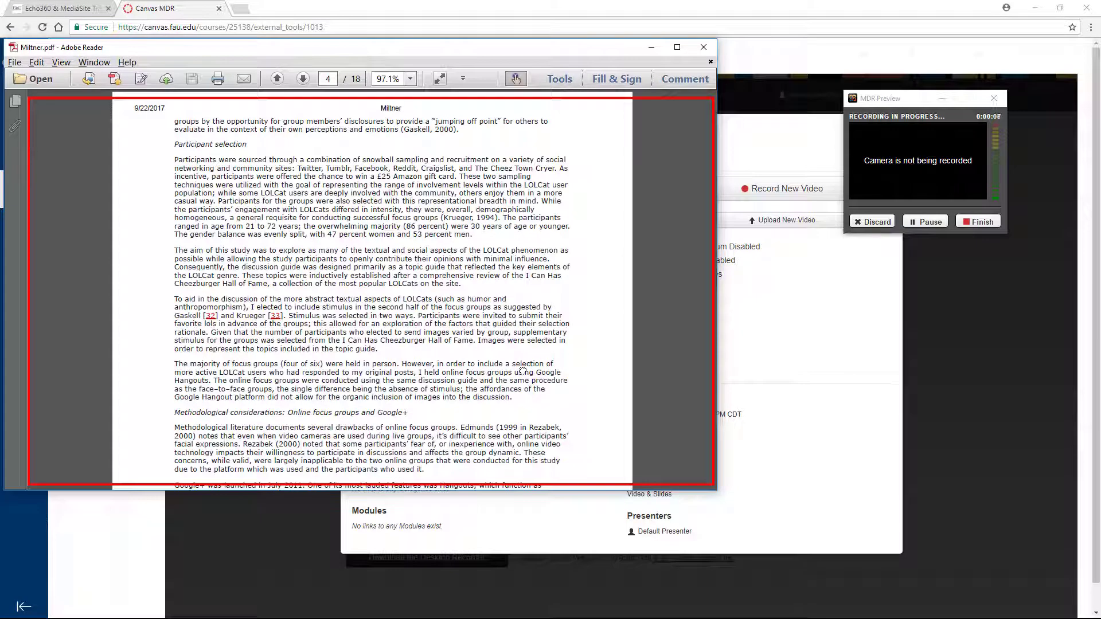
scroll(523, 370, down, 5)
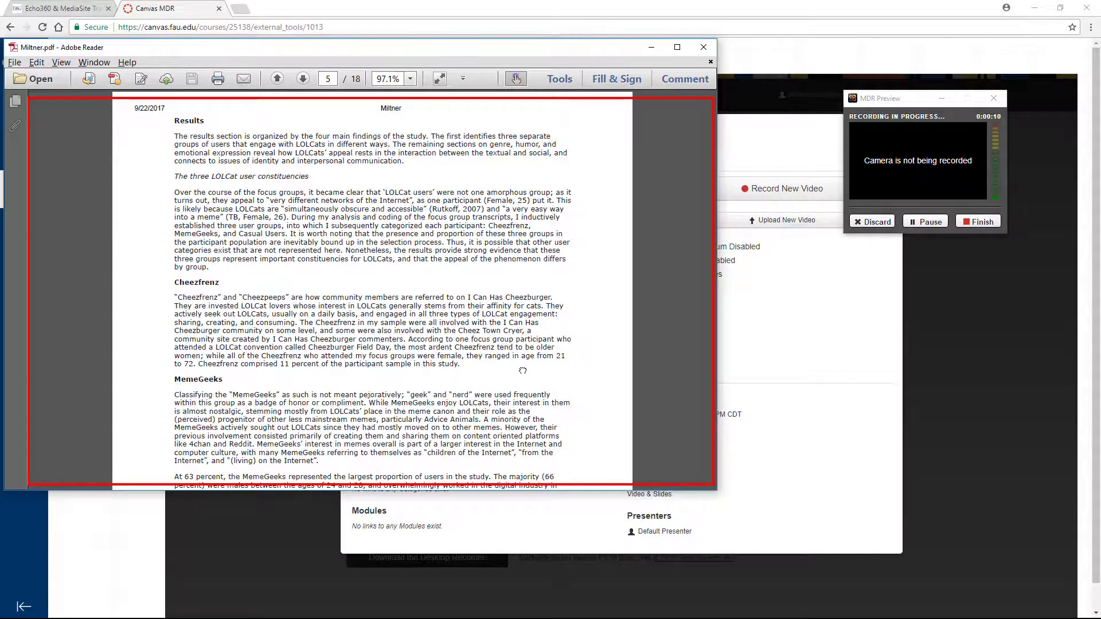
scroll(522, 371, down, 5)
scroll(523, 371, down, 5)
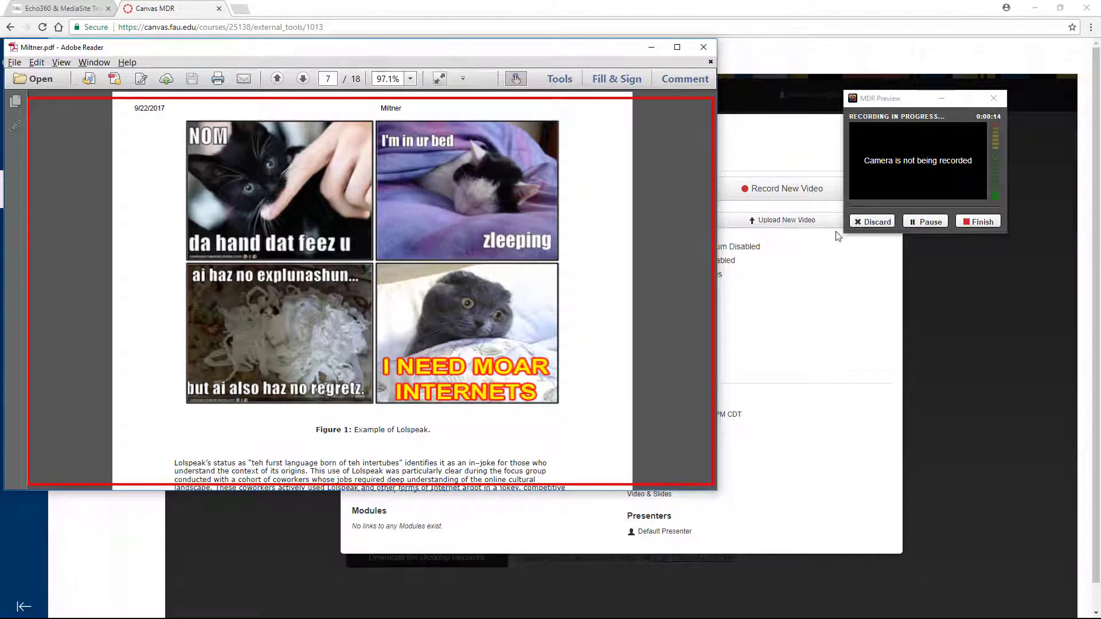
click(982, 224)
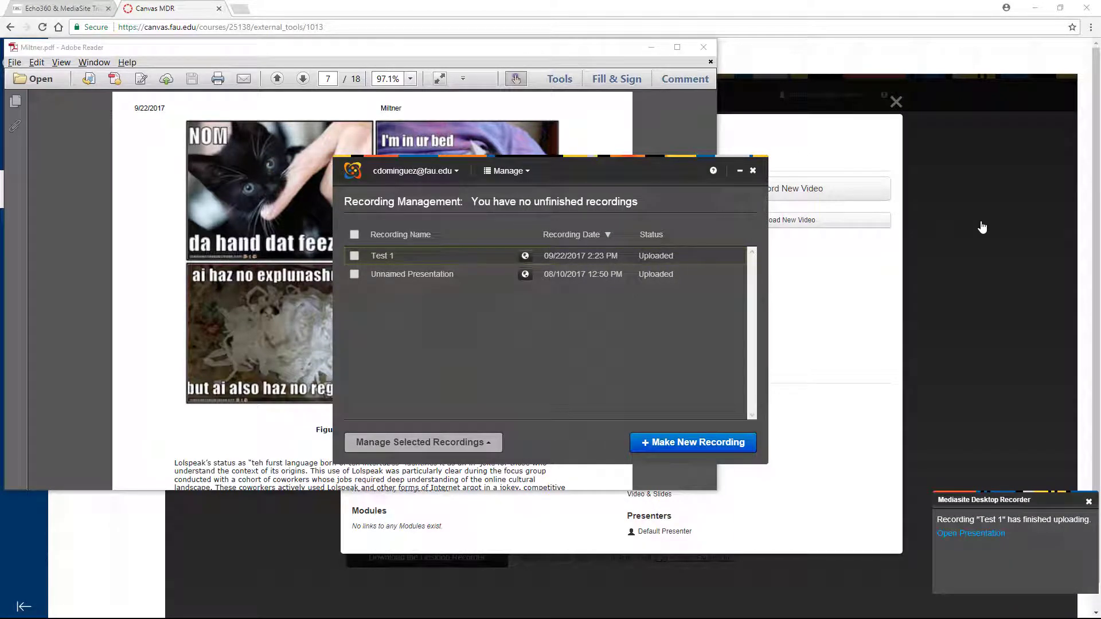
- Return to Mediasite in Chrome, refresh the presentation list and open Test 1's details
click(795, 14)
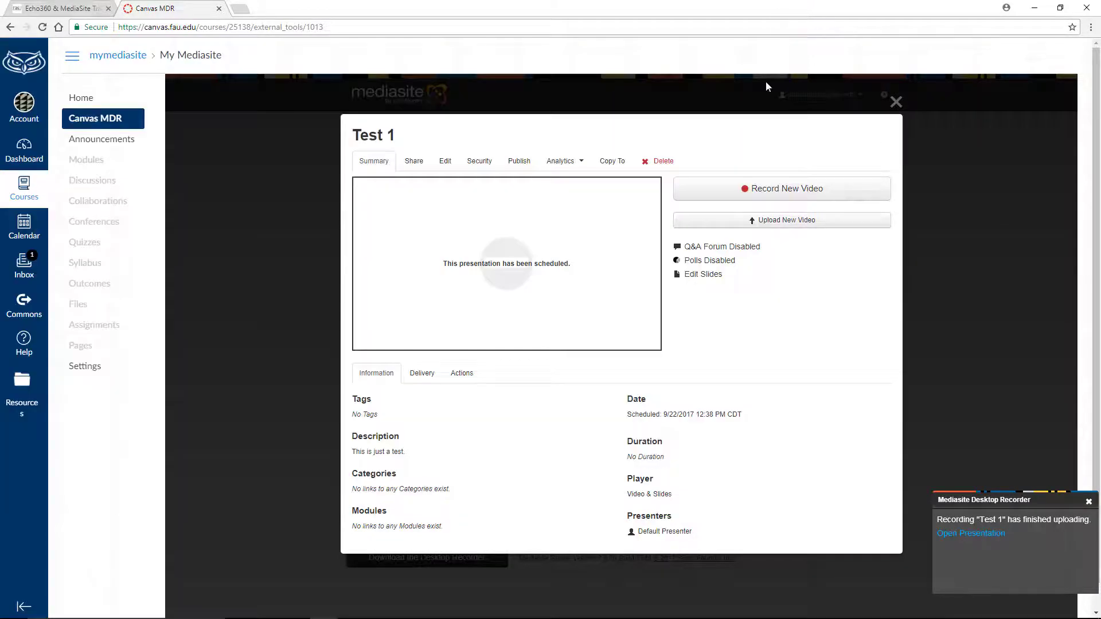
click(895, 105)
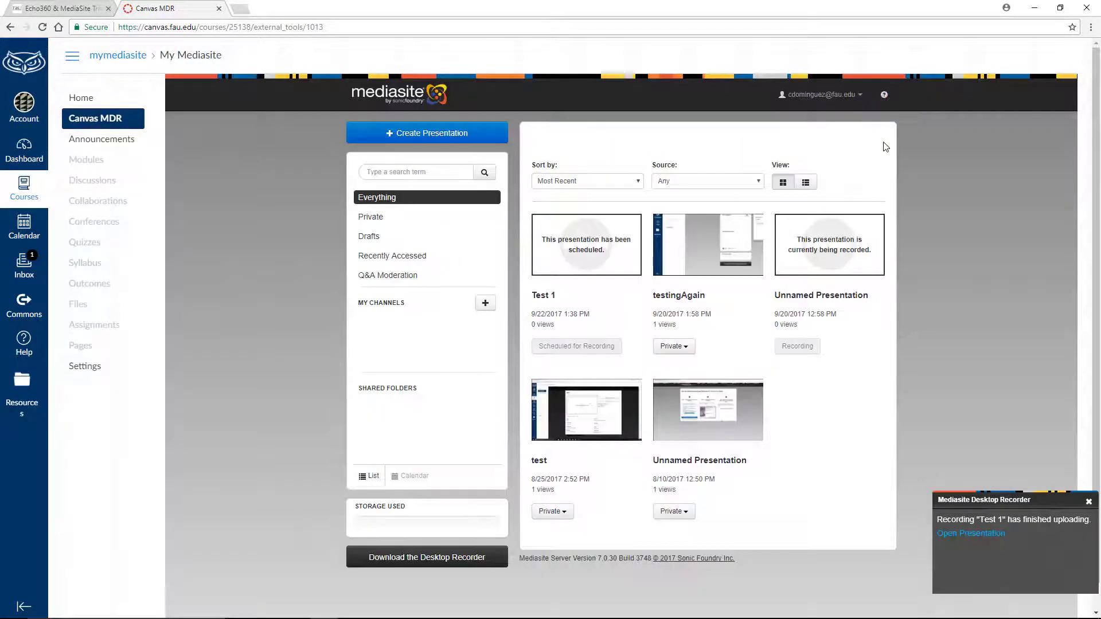
click(42, 26)
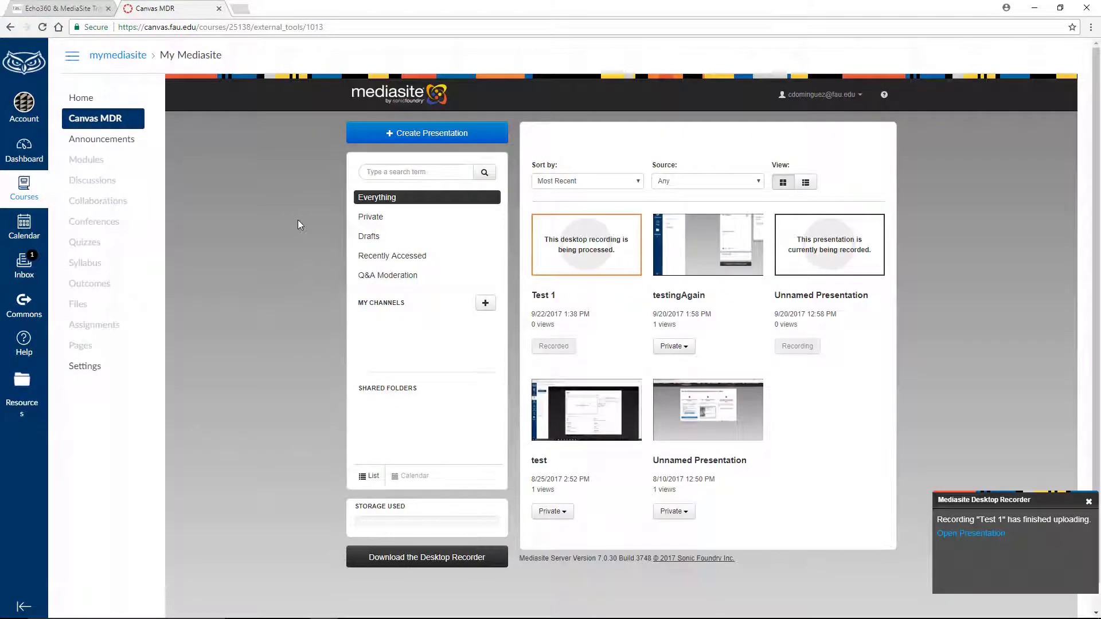
click(563, 272)
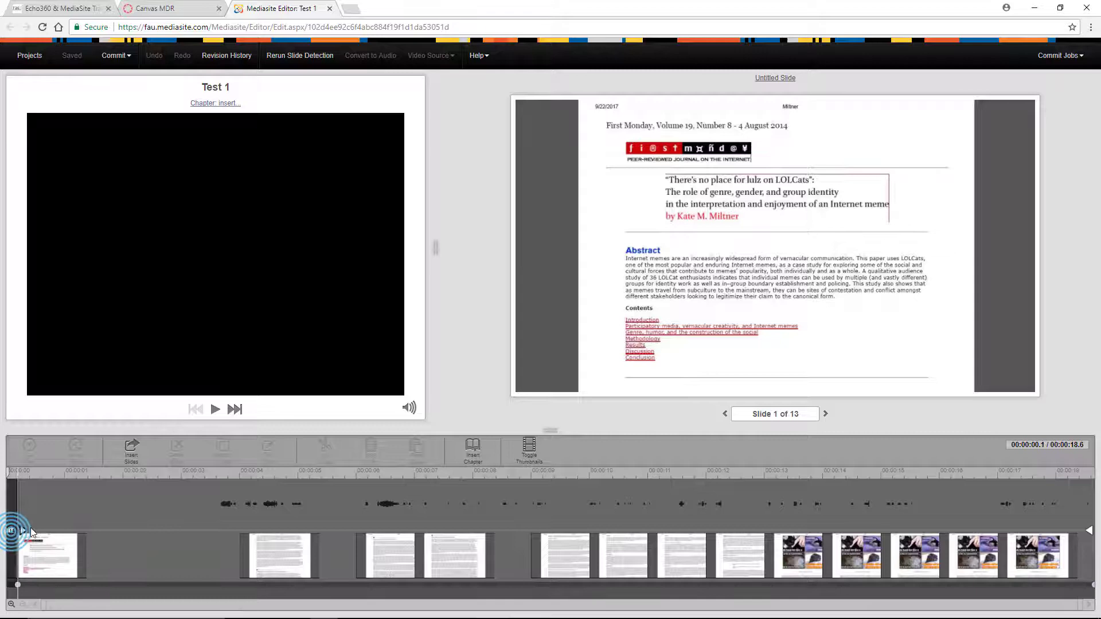
- Drag in the timeline's Start and End markers, then play and pause the trimmed Test 1
drag(11, 532, 145, 535)
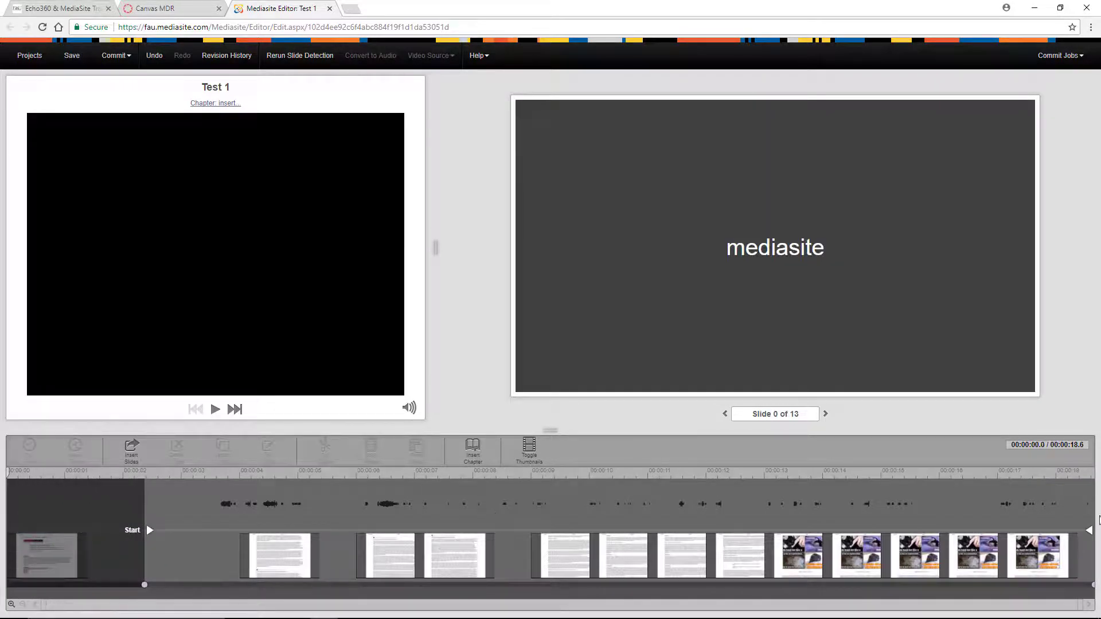
drag(1088, 531, 990, 533)
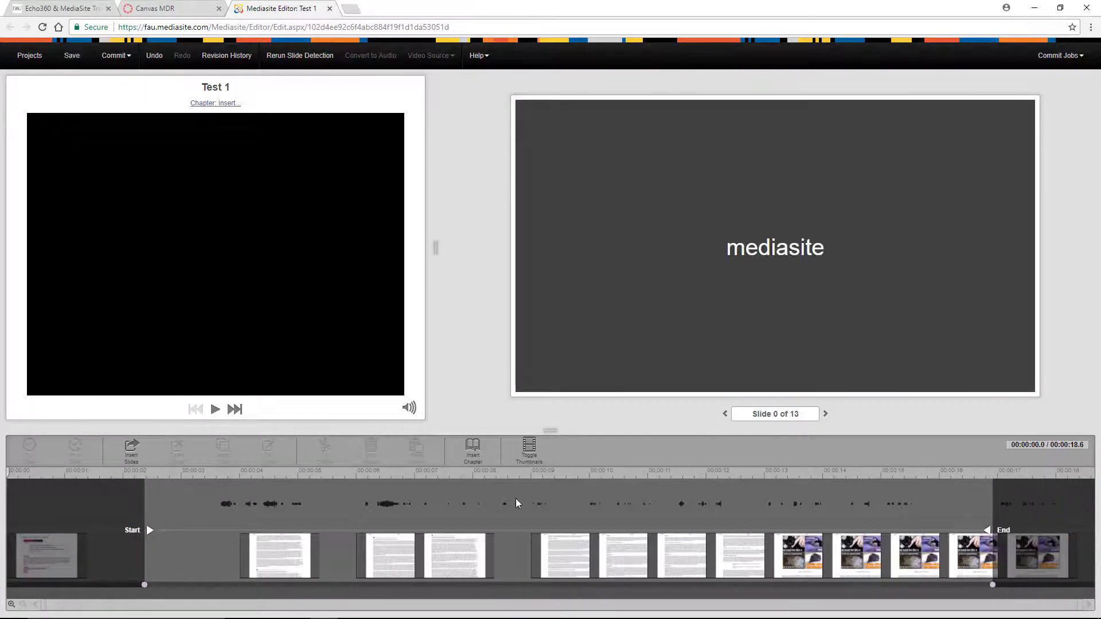
click(216, 411)
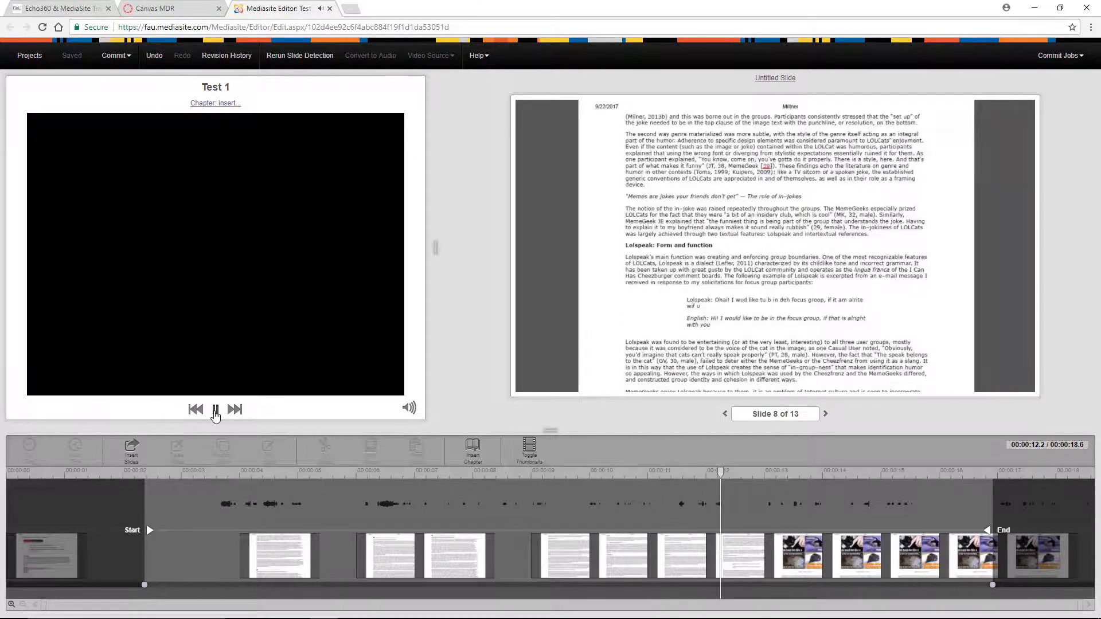
click(215, 411)
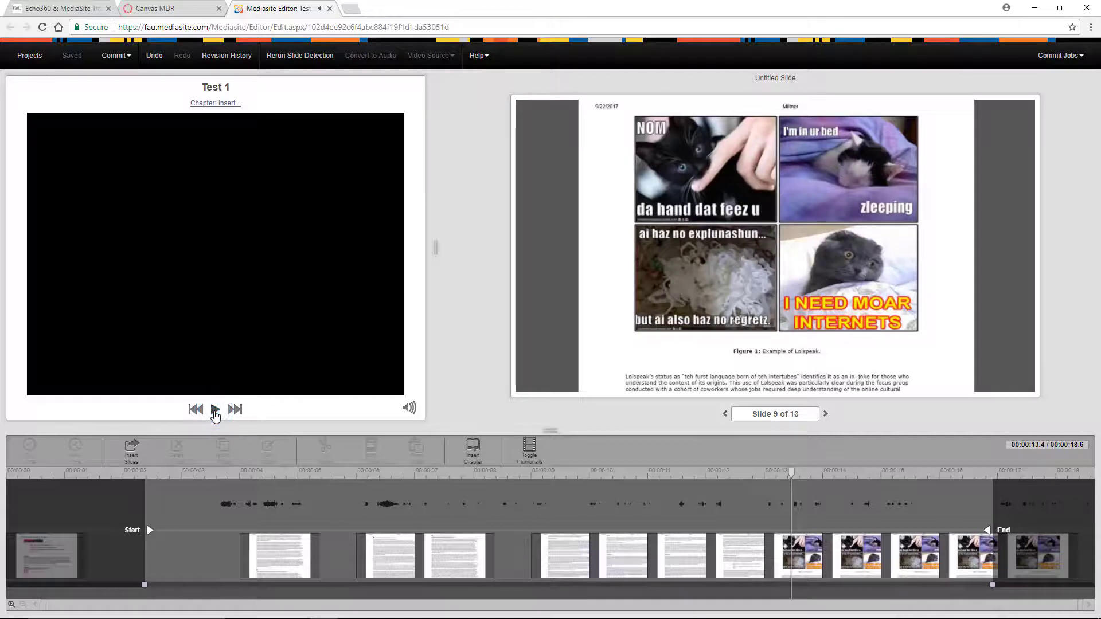
- Commit the edits to a new presentation titled 'Lesson 1 - edited'
click(119, 59)
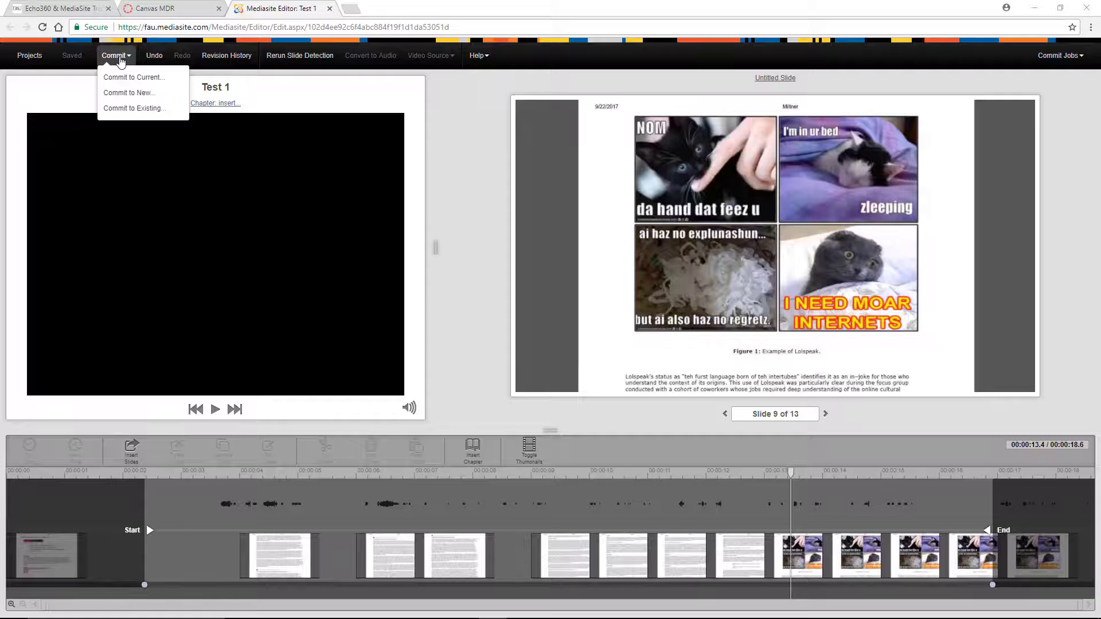
click(119, 92)
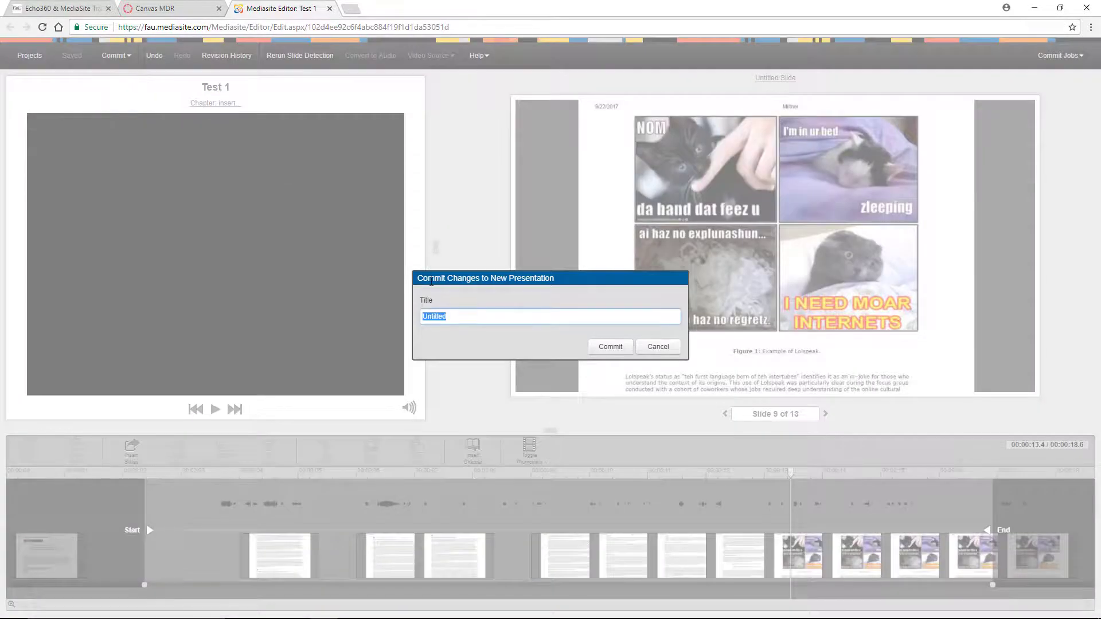
text(Lesson 1 - )
text(edited)
click(605, 346)
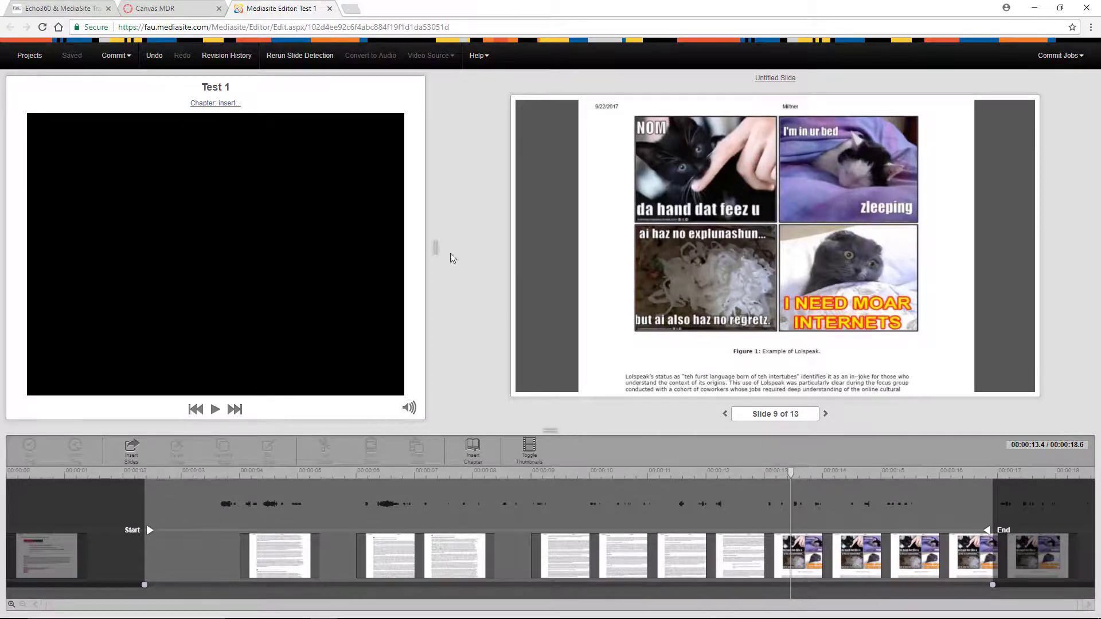
- Close the editor, reload My Mediasite and open Lesson 1 - edited's details
click(329, 9)
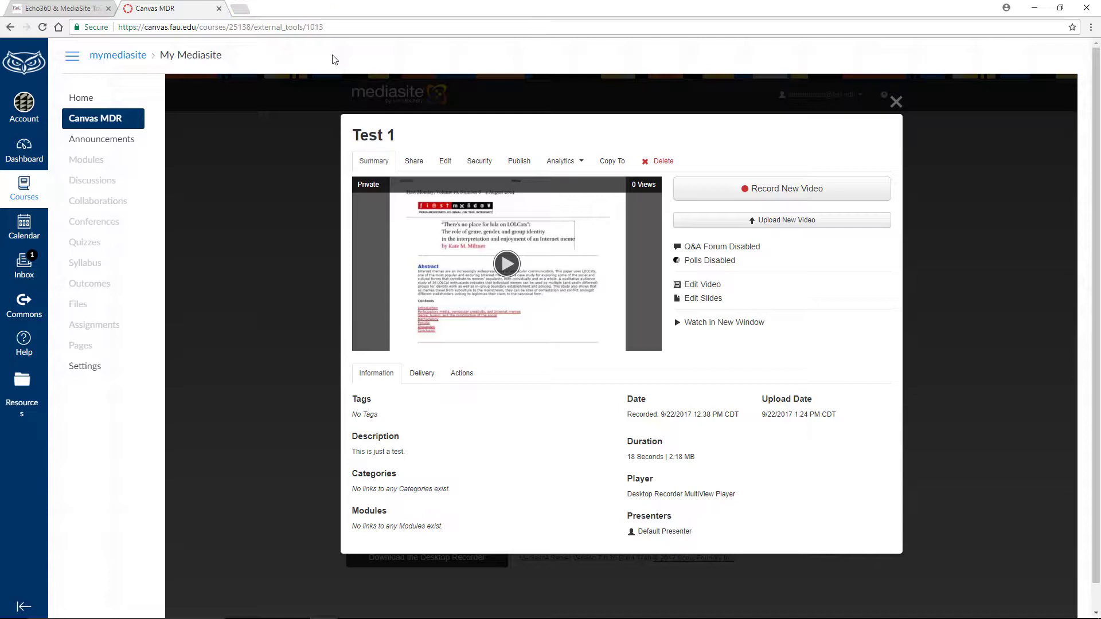
click(42, 28)
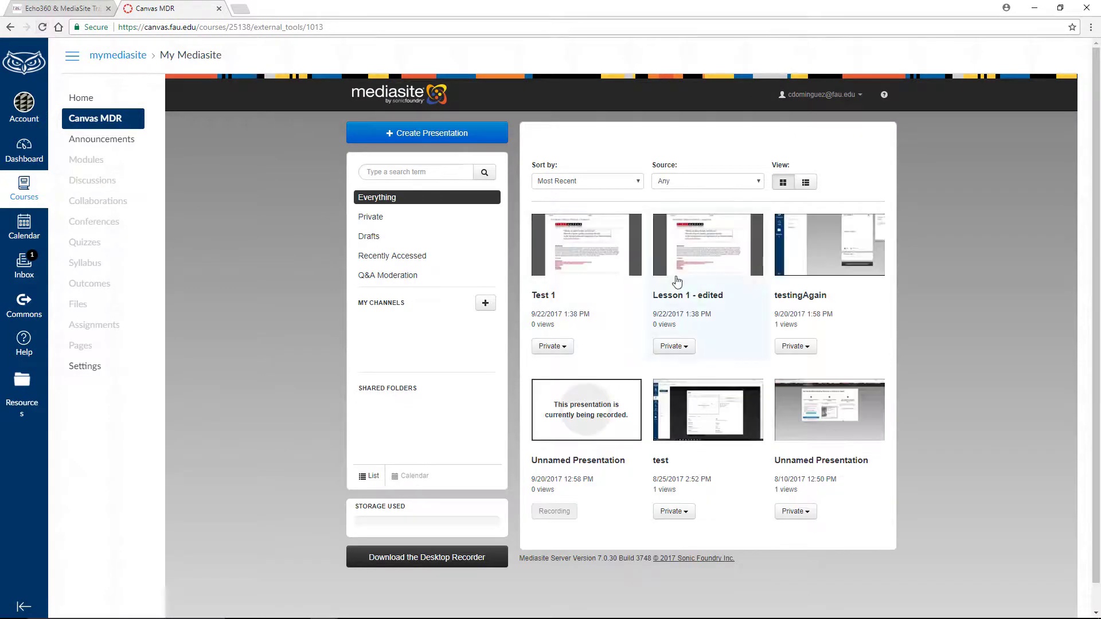
click(684, 283)
click(689, 280)
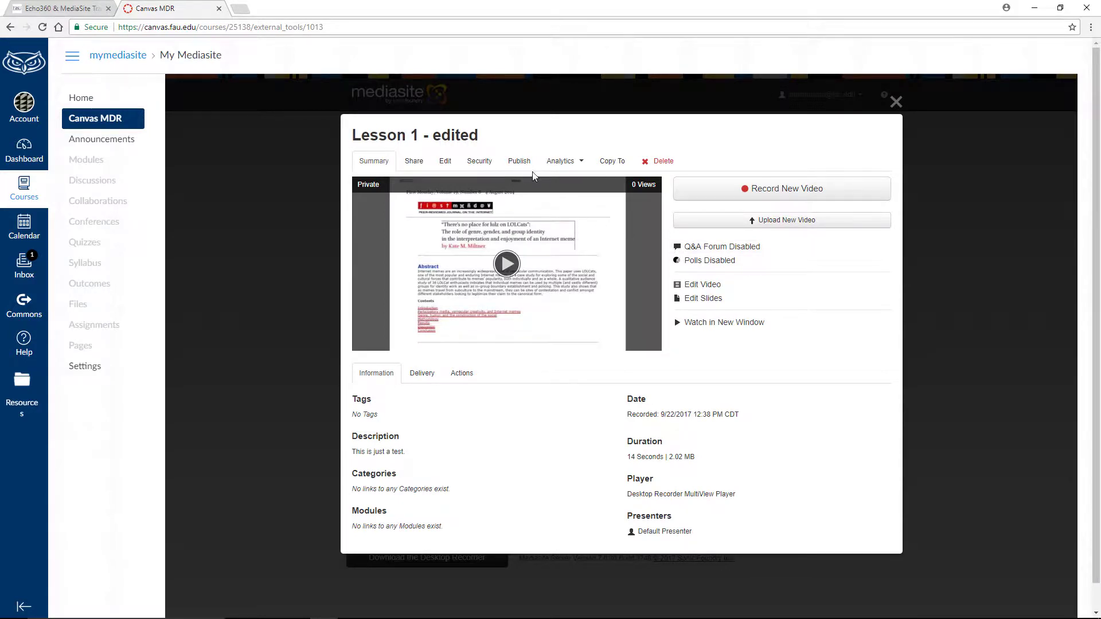
- In Publish settings, make the presentation viewable and save
click(520, 162)
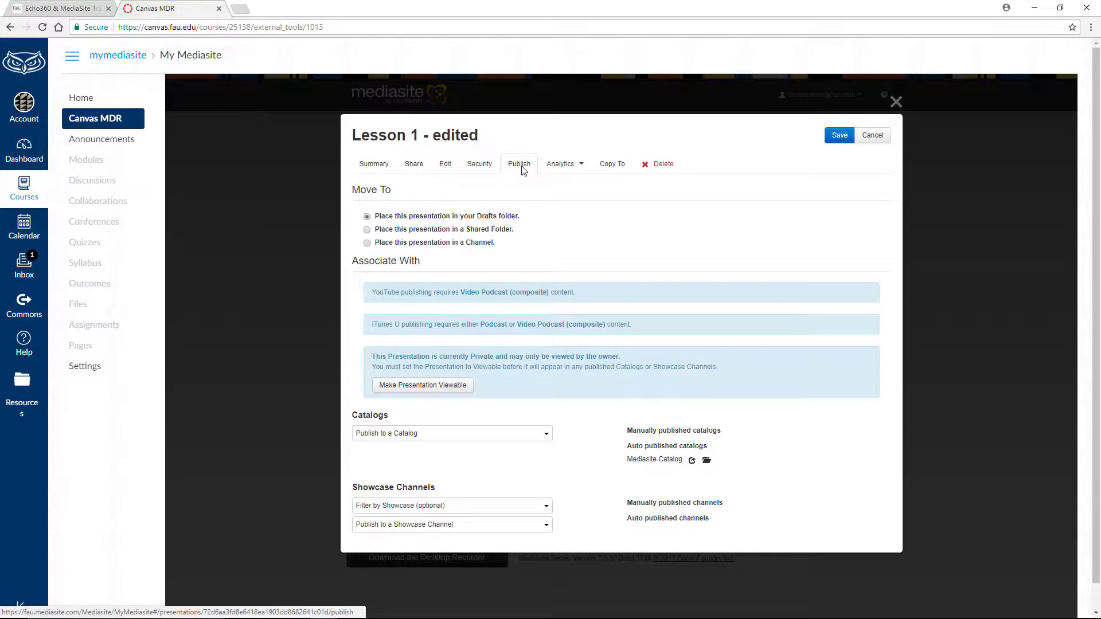
click(463, 388)
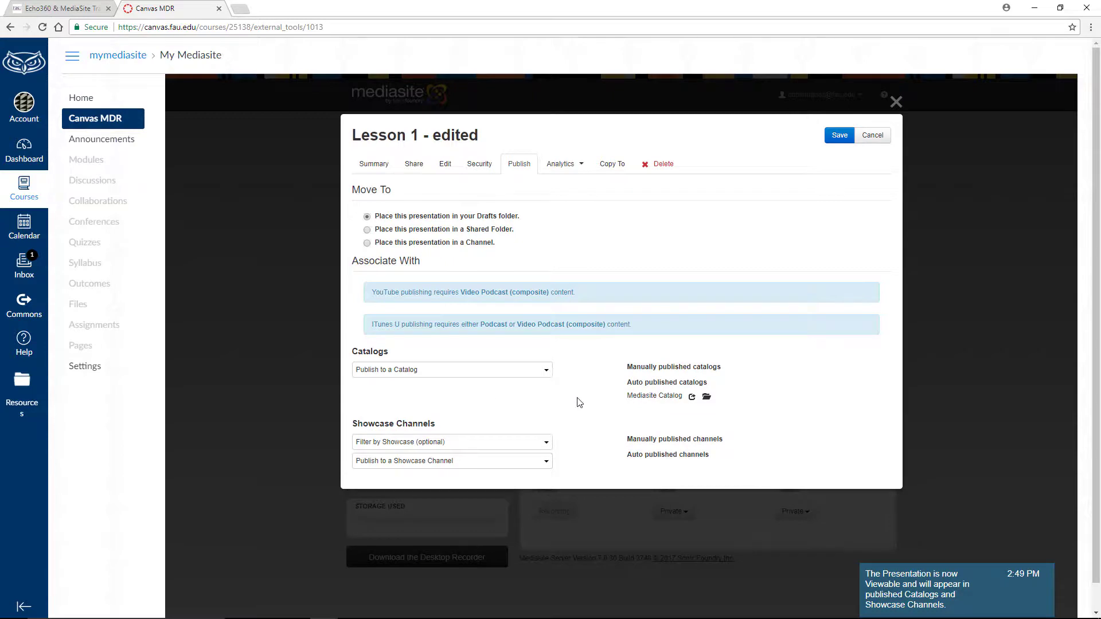
click(838, 136)
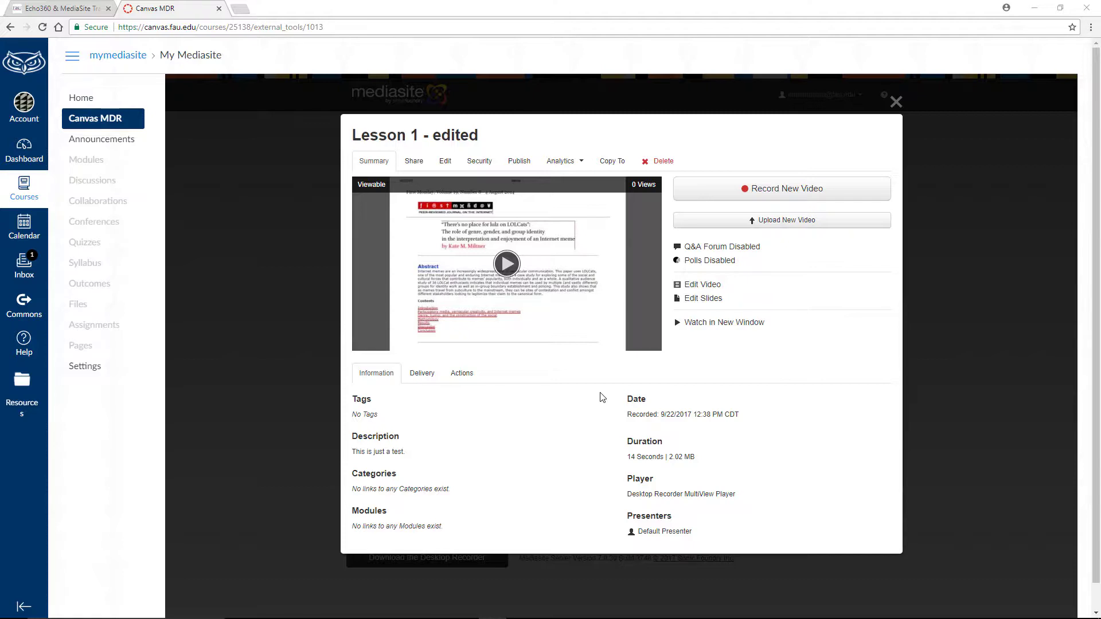
- From the Canvas dashboard, open the Music History III sandbox course's Syllabus page
click(896, 102)
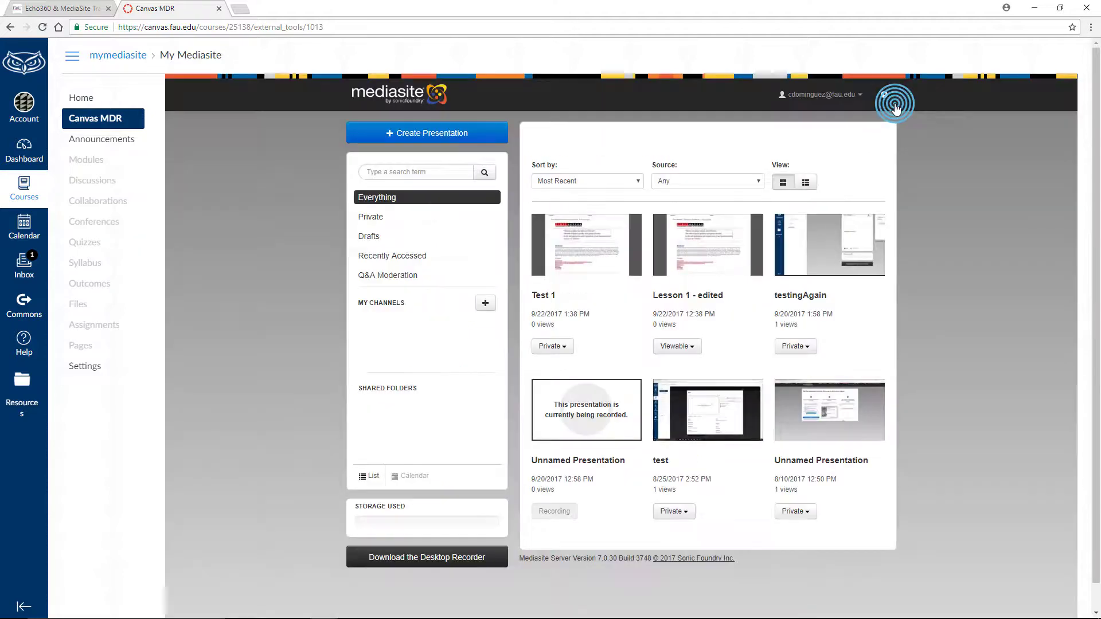
click(24, 148)
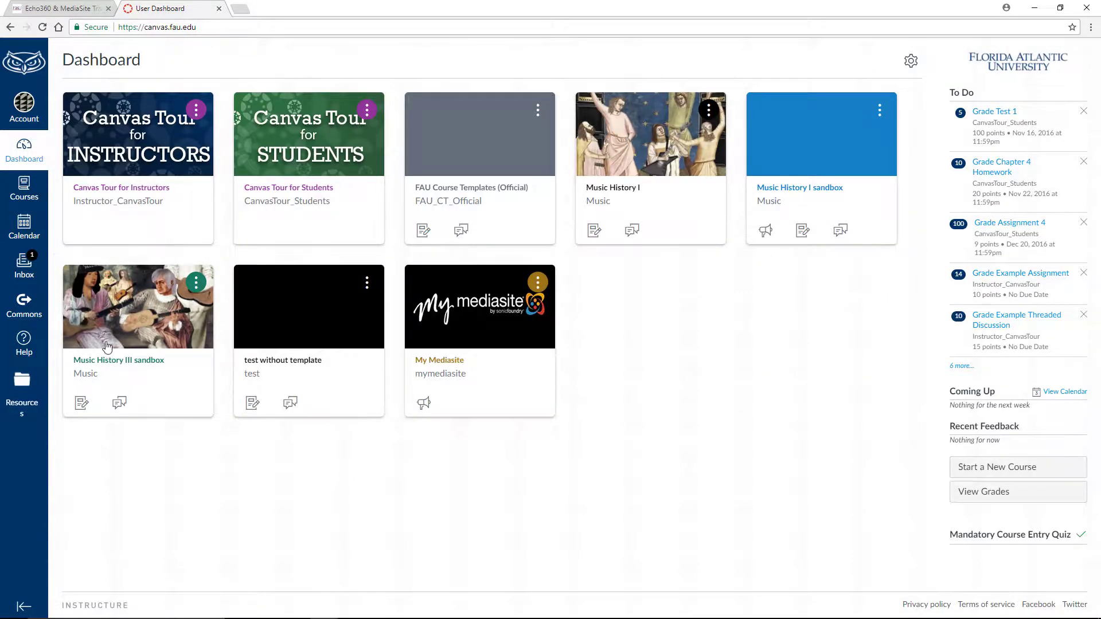
click(112, 362)
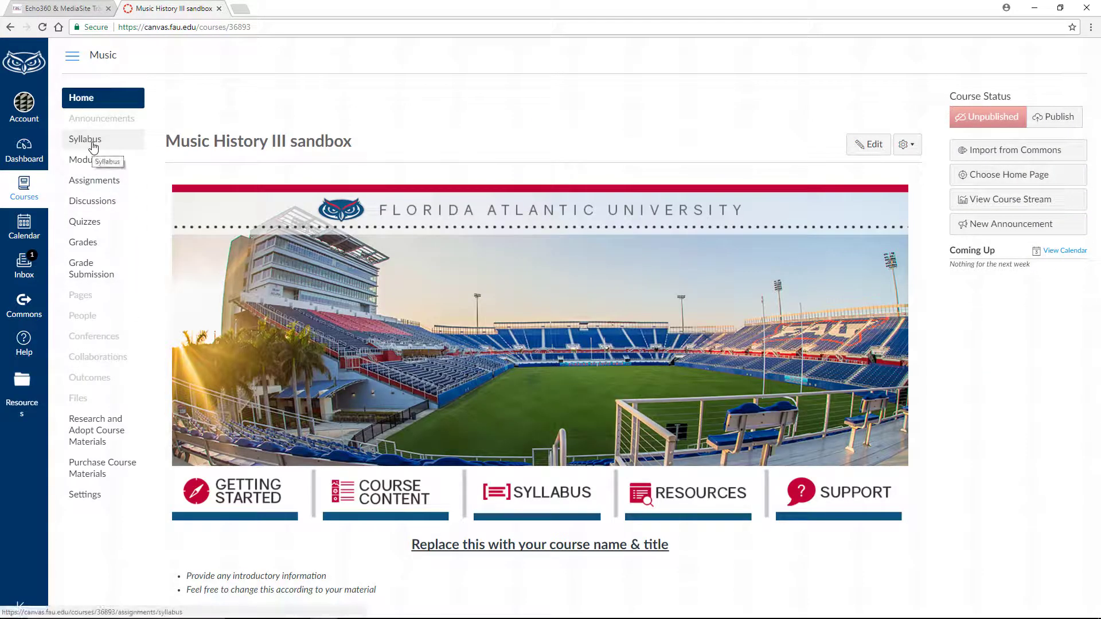
click(133, 143)
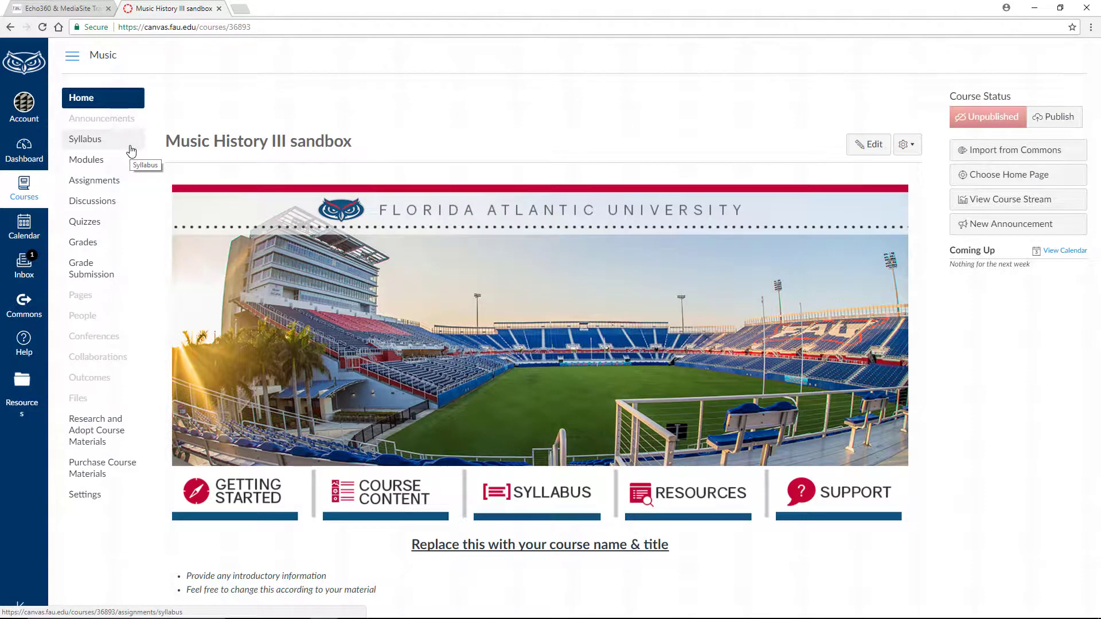
click(131, 152)
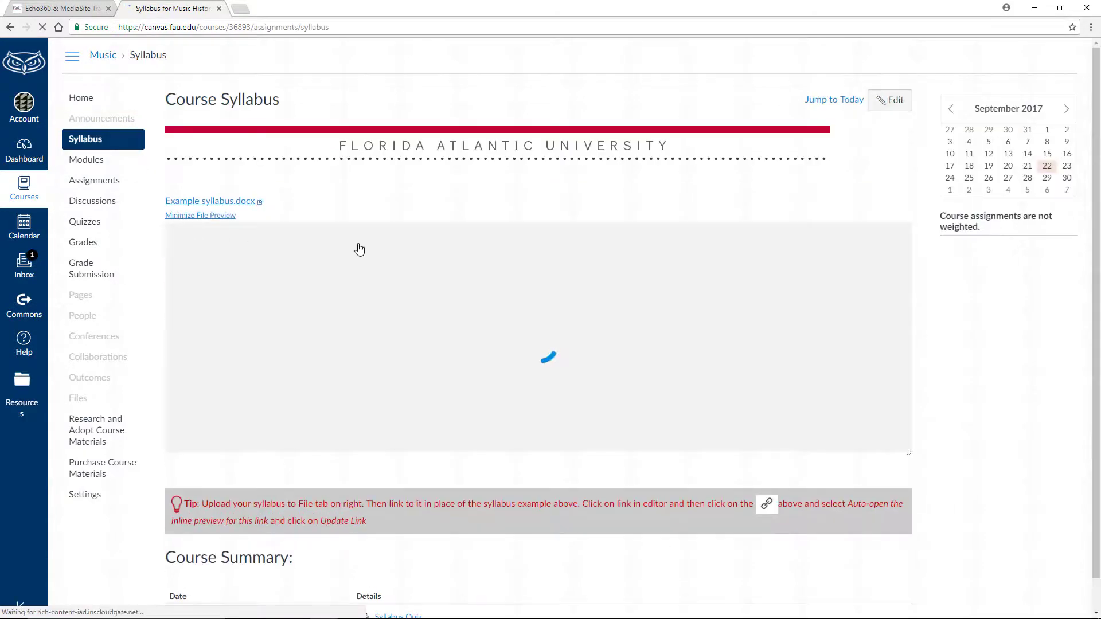
- Edit the syllabus, place the cursor above Example syllabus.docx and choose the Mediasite external tool
click(892, 104)
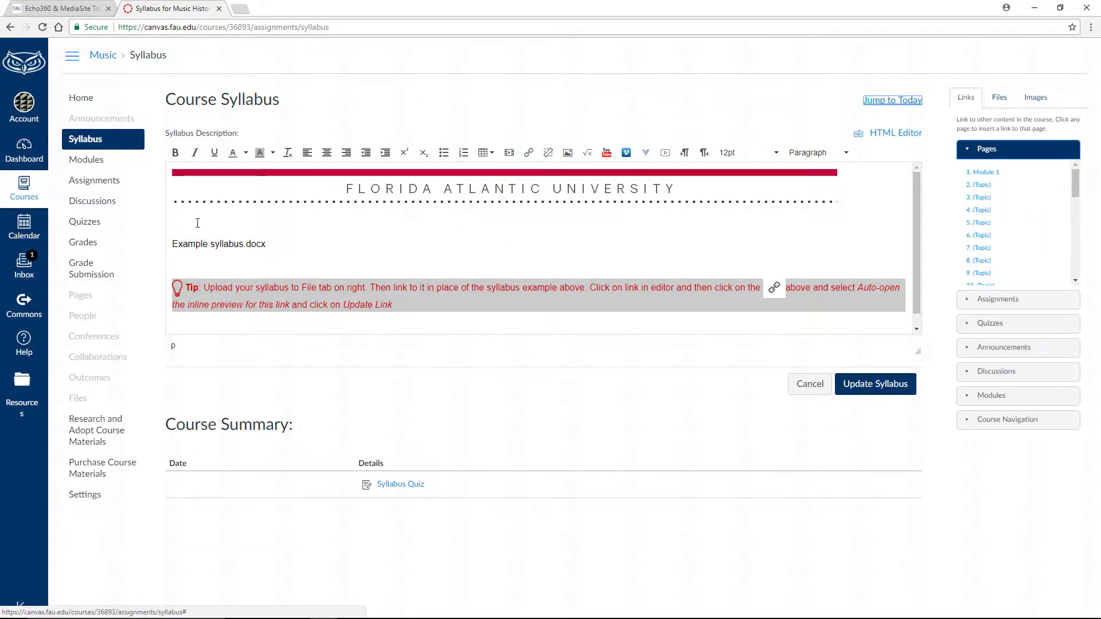
click(193, 224)
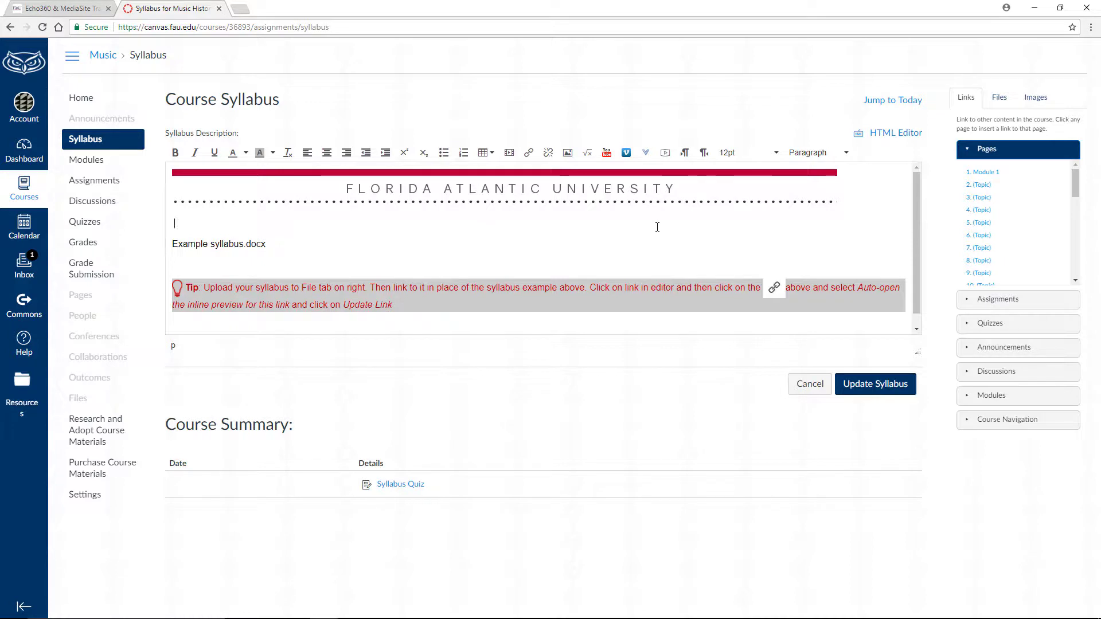
click(647, 153)
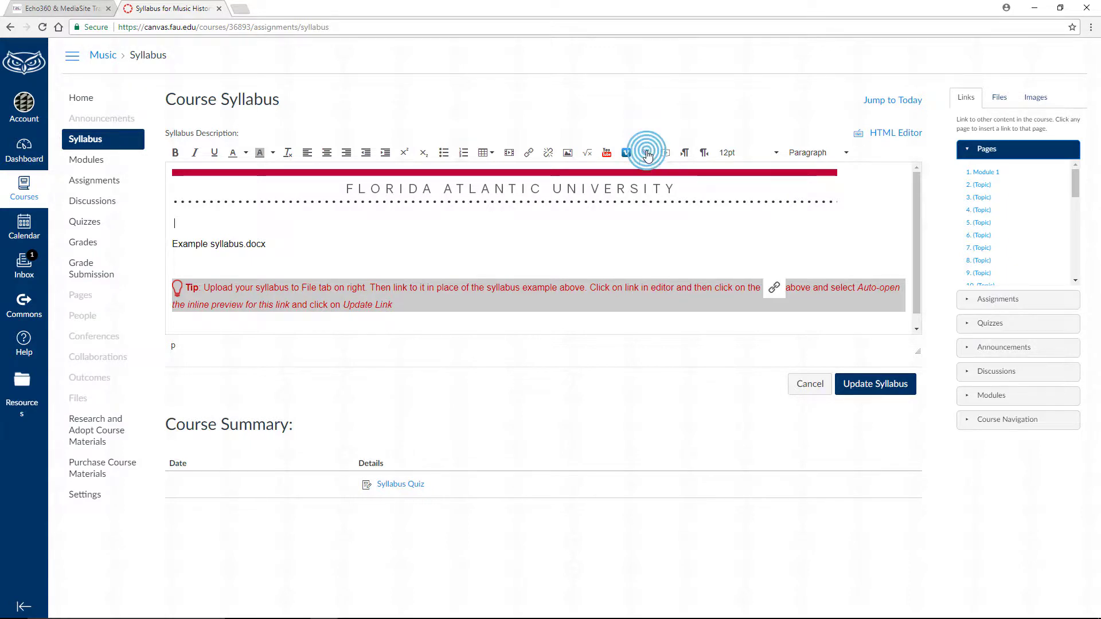
click(664, 187)
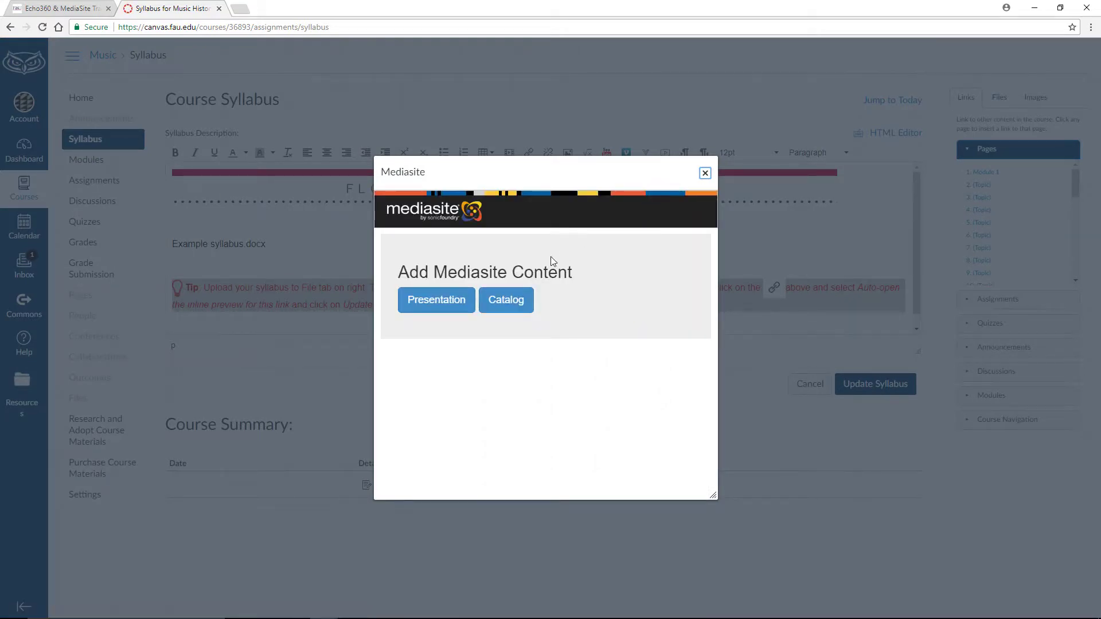
- Embed Lesson 1 - edited as Player Only, update the syllabus and play the embedded video
click(441, 307)
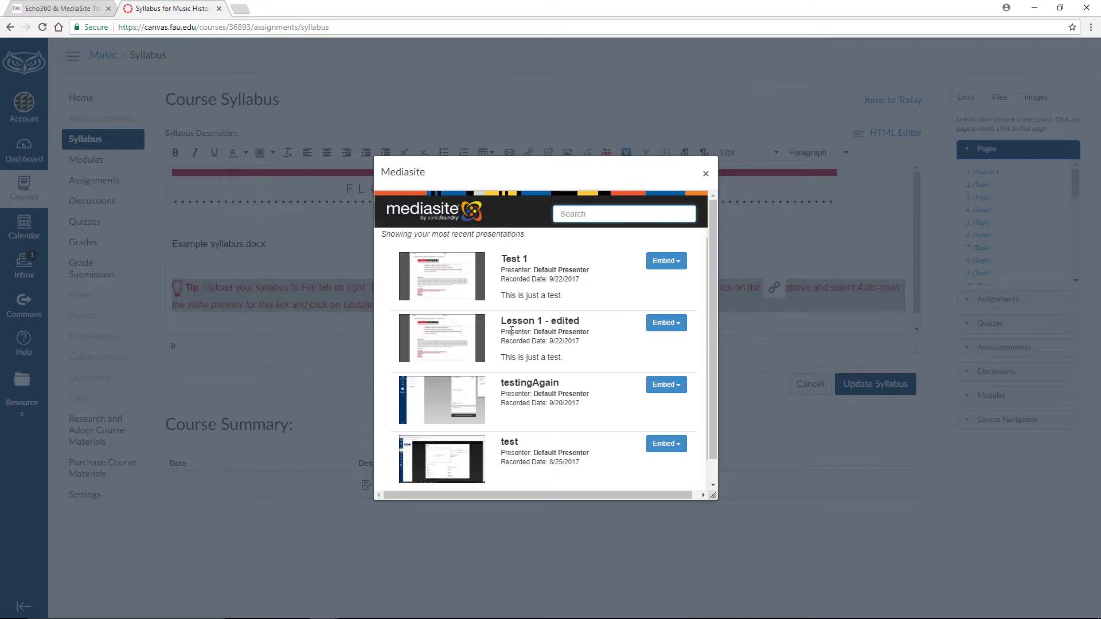
click(666, 322)
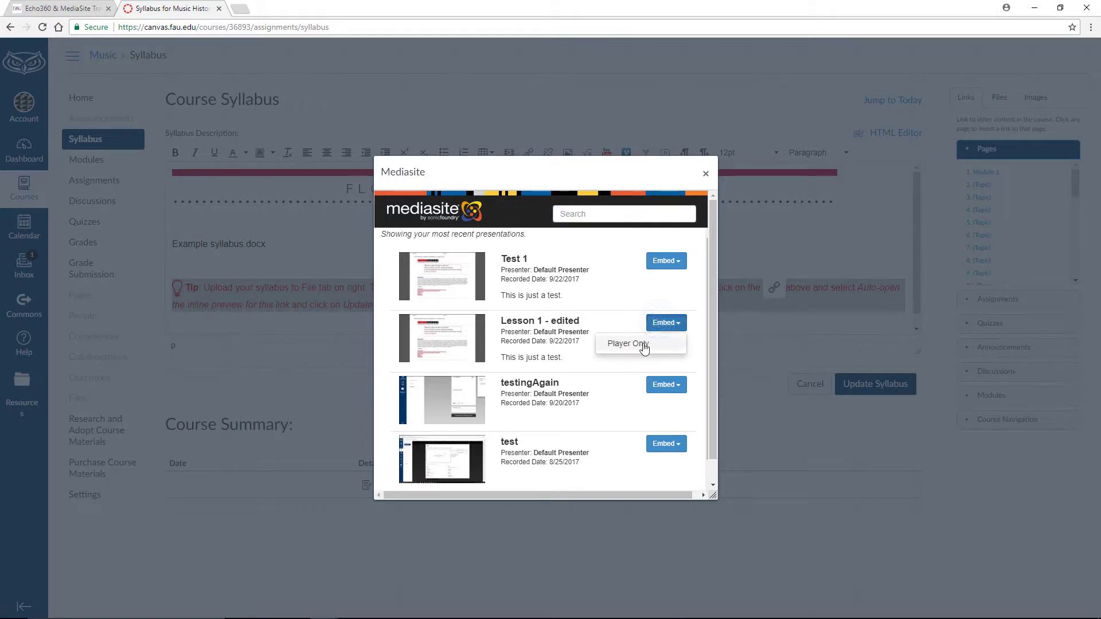
click(644, 345)
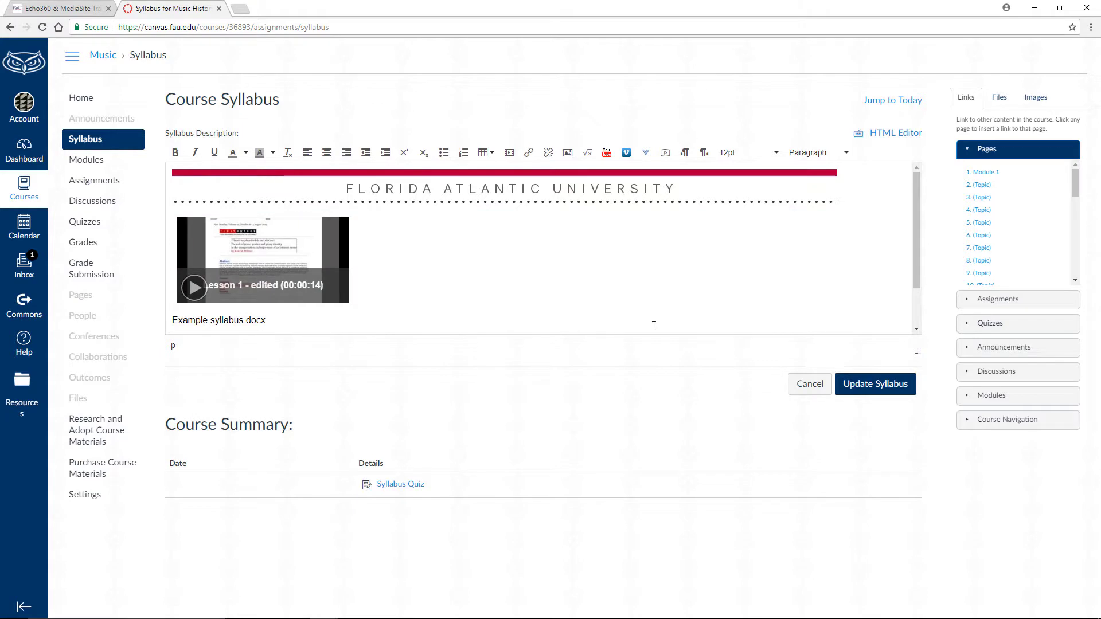
click(867, 384)
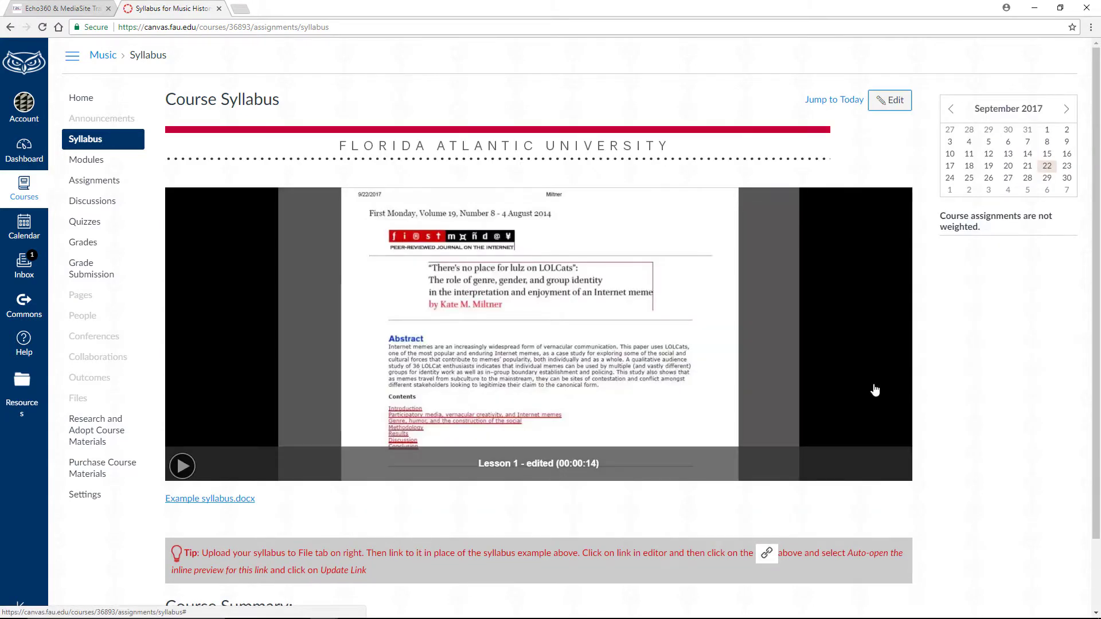
click(180, 468)
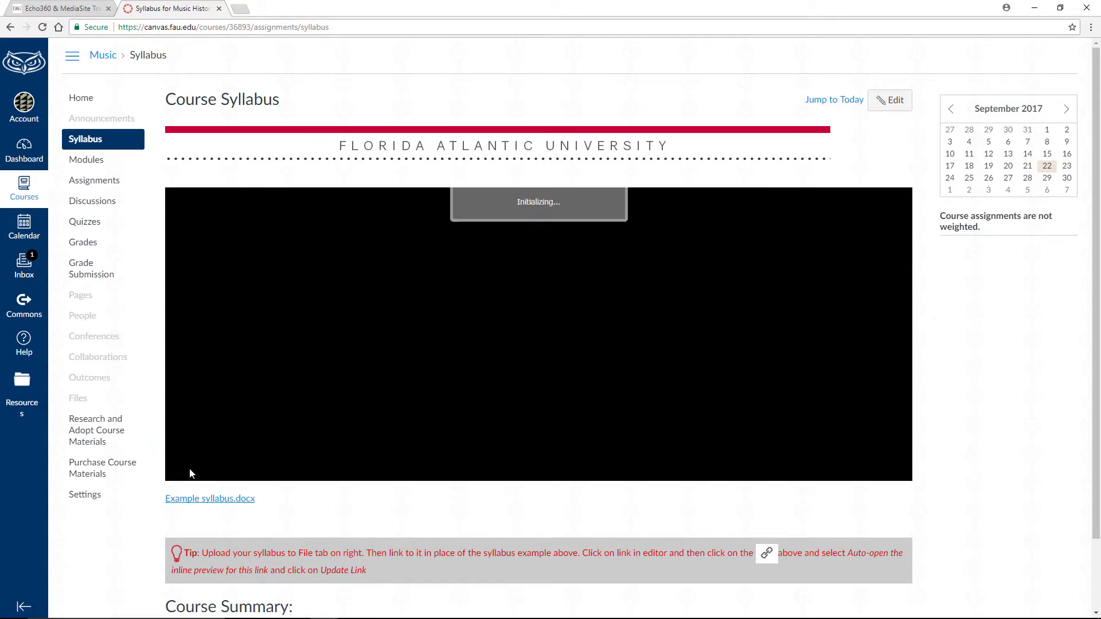